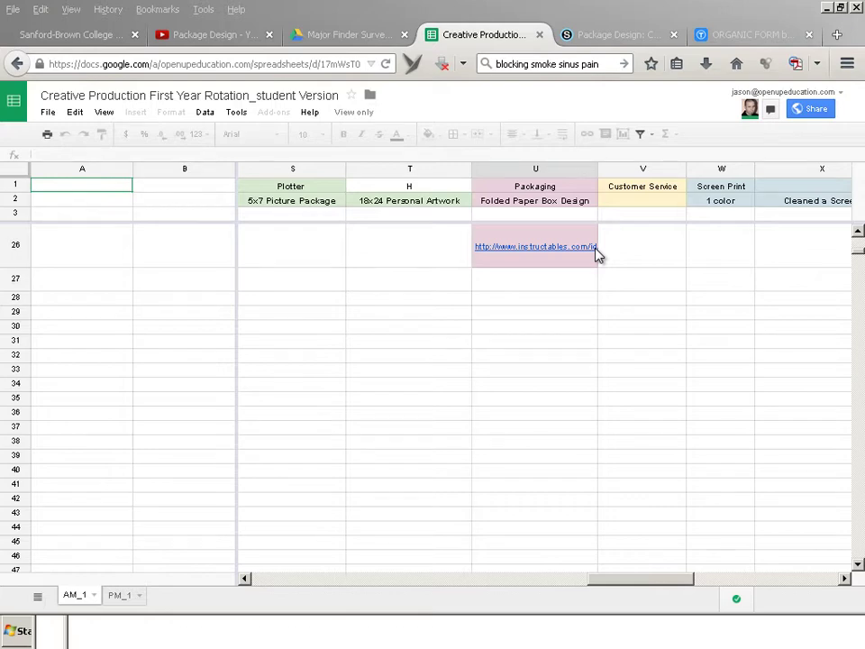
# Follow the Packaging link in cell U26 to the RAW Cookie in a Mini-Box Instructables page.
pyautogui.click(562, 255)
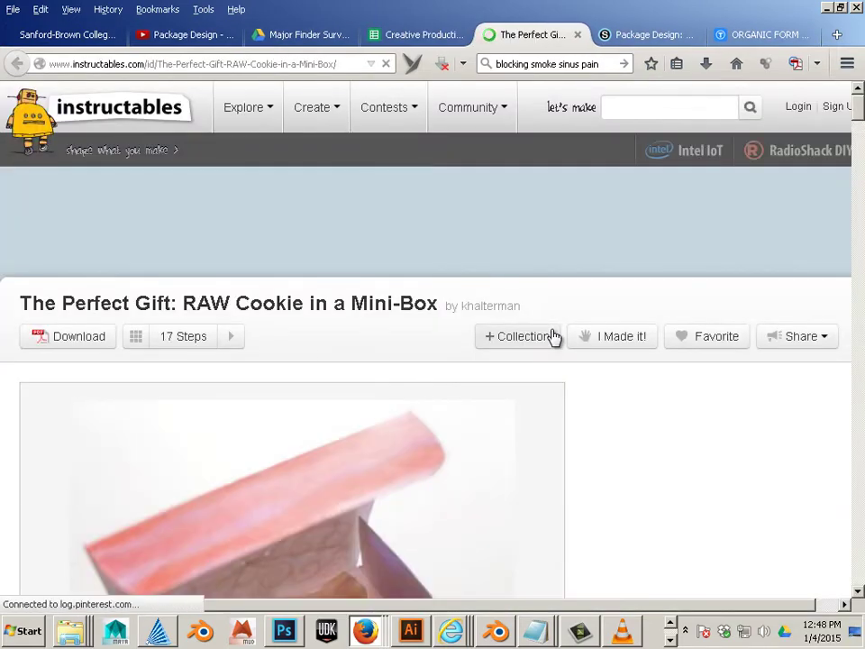
# Scroll down to Step 1 of the project and open the miniBox.pdf attachment.
pyautogui.scroll(-3, 555, 336)
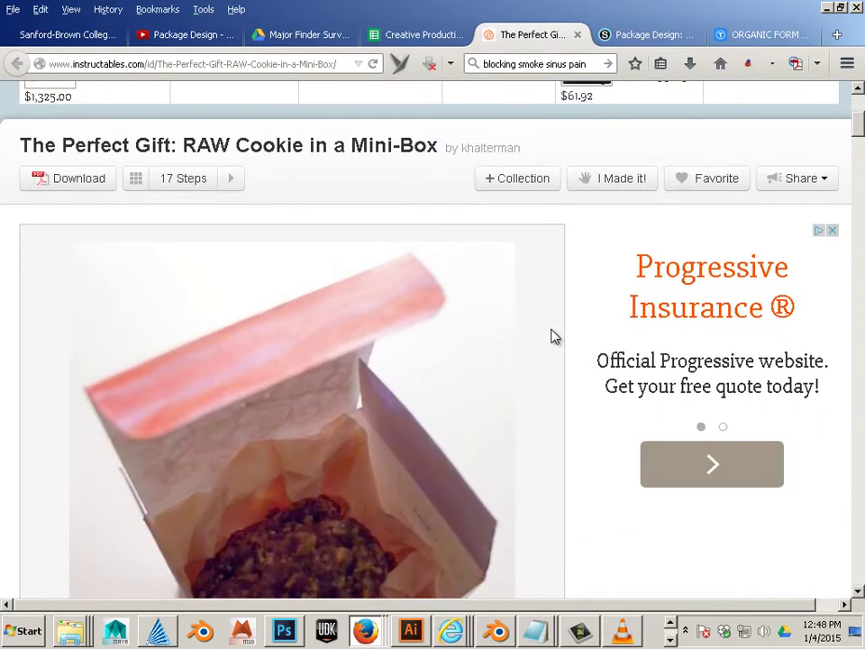
pyautogui.scroll(-2, 554, 335)
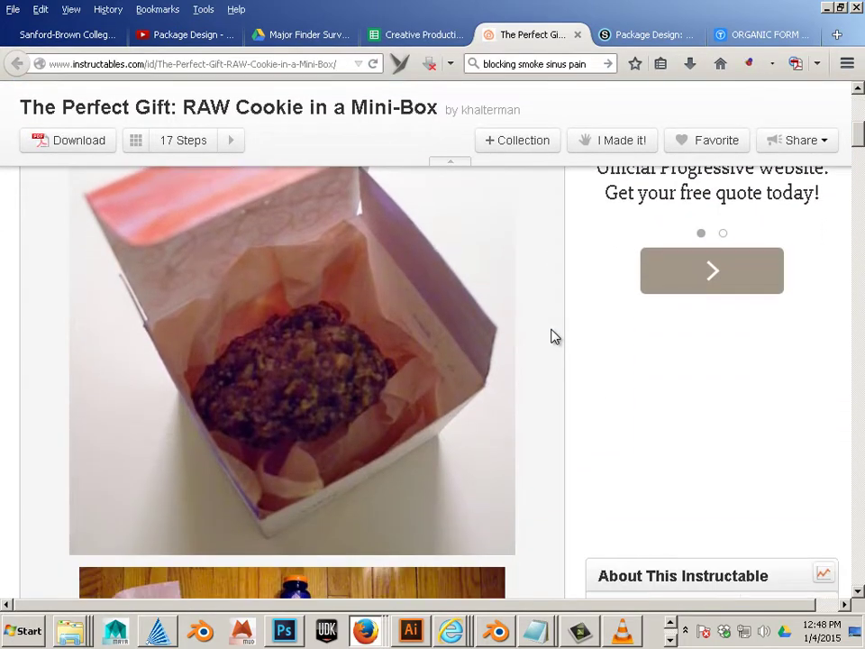
pyautogui.scroll(-4, 554, 336)
pyautogui.scroll(-3, 554, 335)
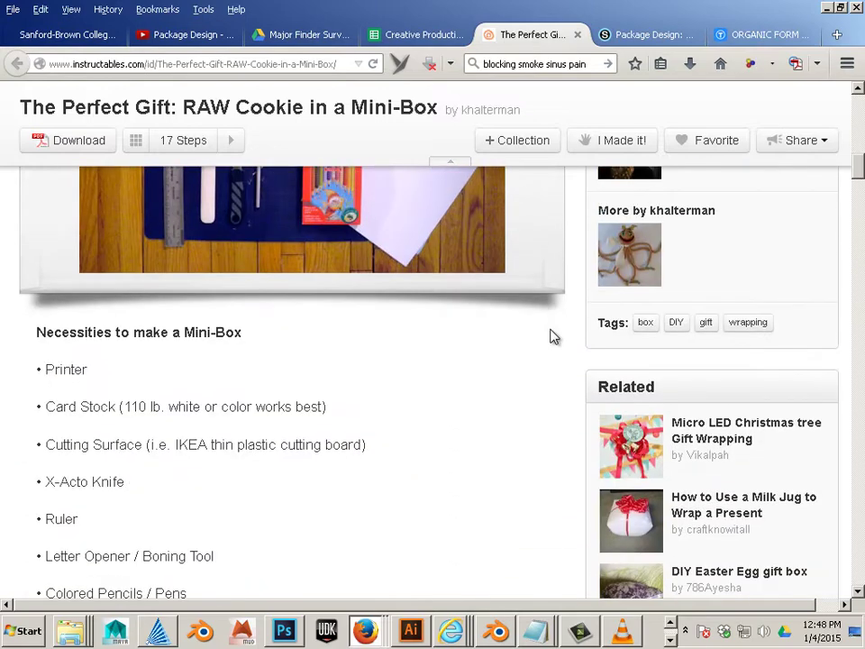
pyautogui.scroll(4, 553, 335)
pyautogui.scroll(3, 553, 335)
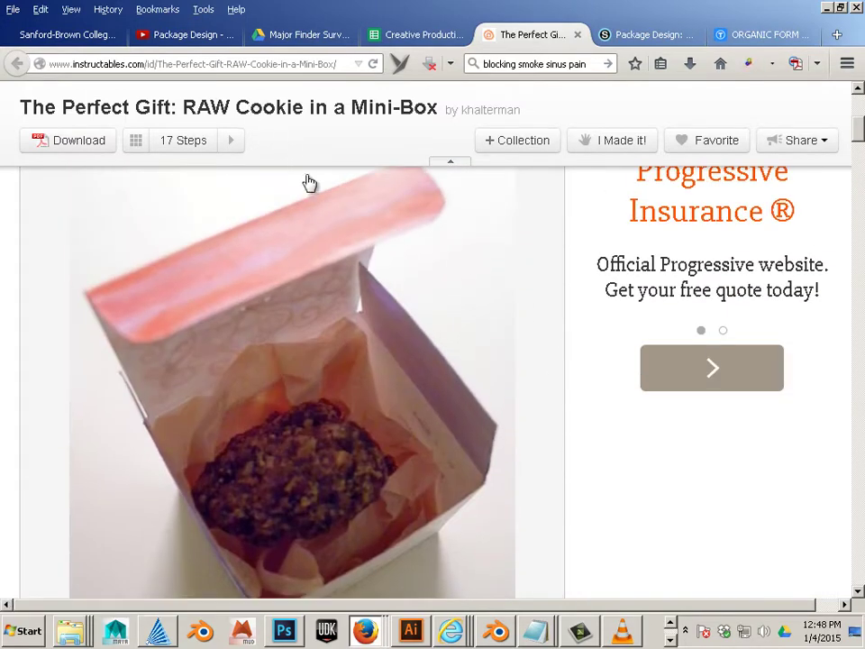
pyautogui.scroll(-4, 311, 185)
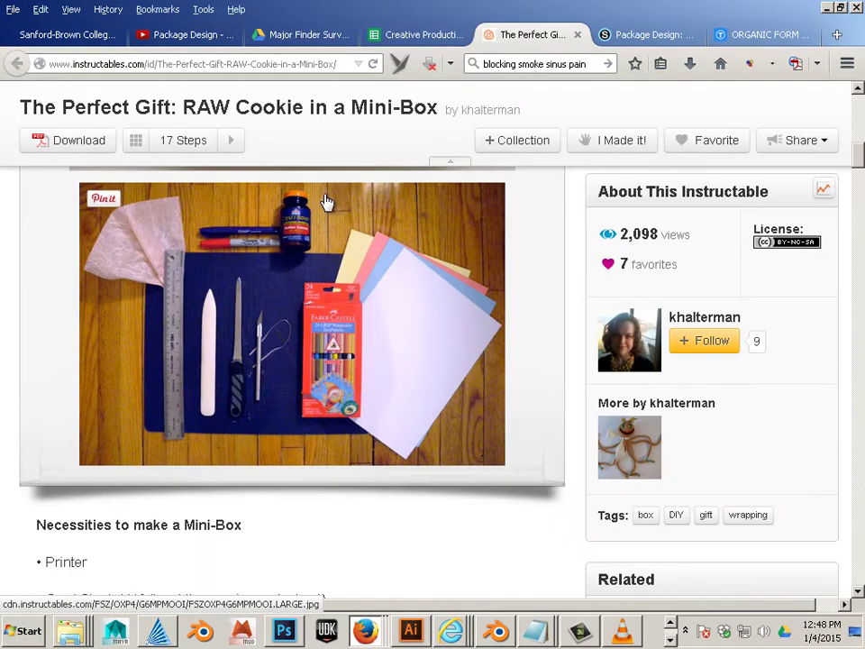
pyautogui.scroll(-12, 327, 200)
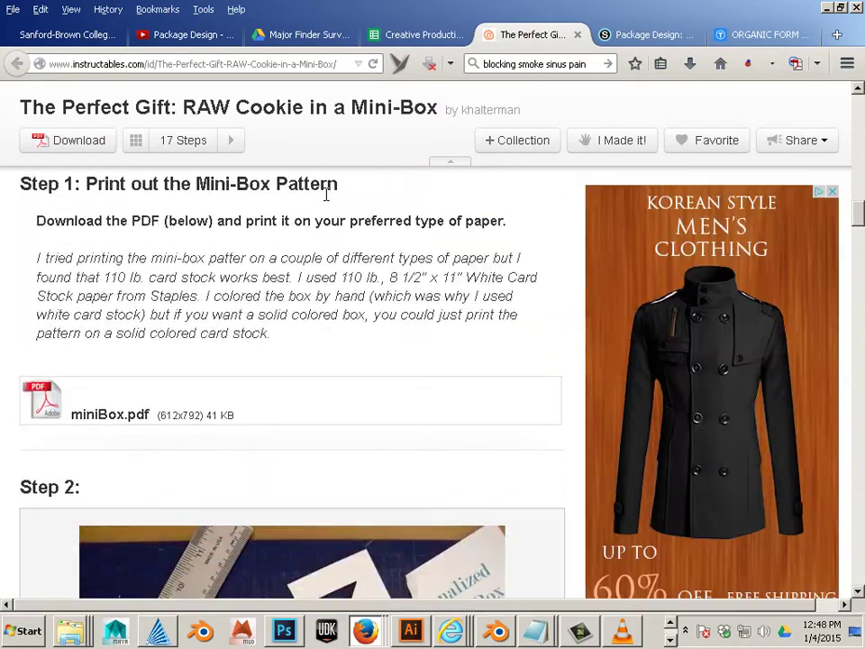
pyautogui.scroll(-3, 327, 193)
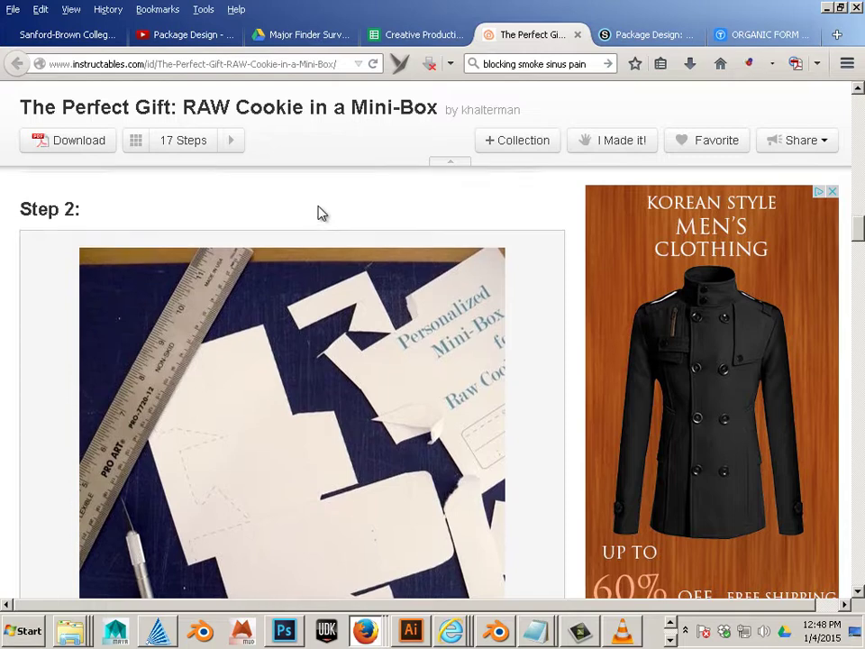
pyautogui.scroll(1, 287, 227)
pyautogui.click(105, 227)
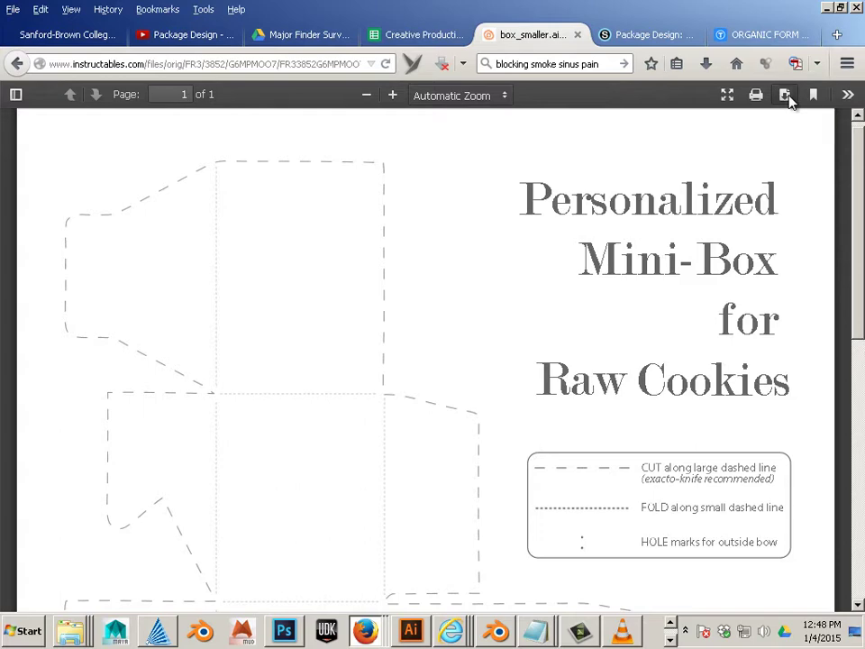
# Download the Personalized Mini-Box pattern PDF and save it to the Desktop.
pyautogui.click(786, 95)
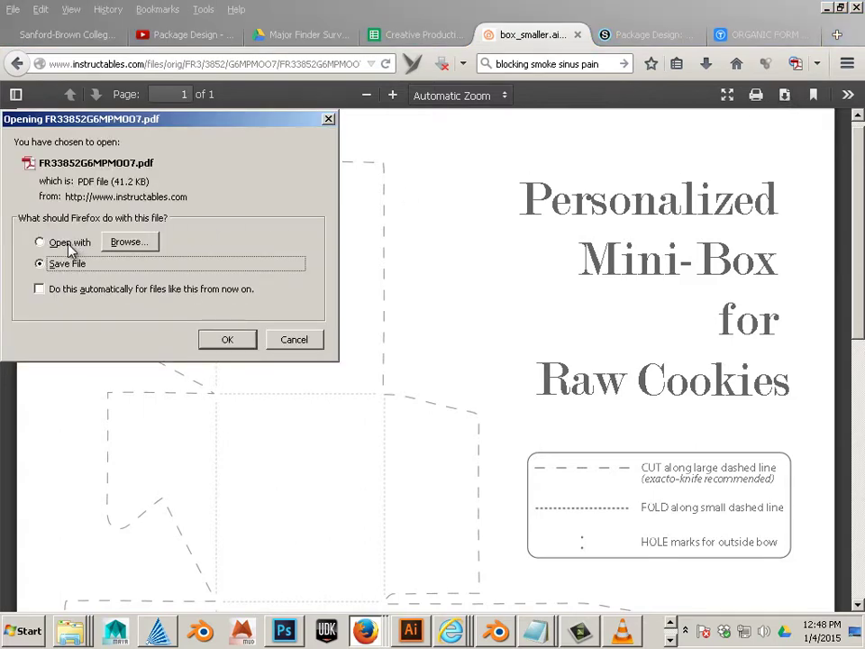
pyautogui.click(230, 339)
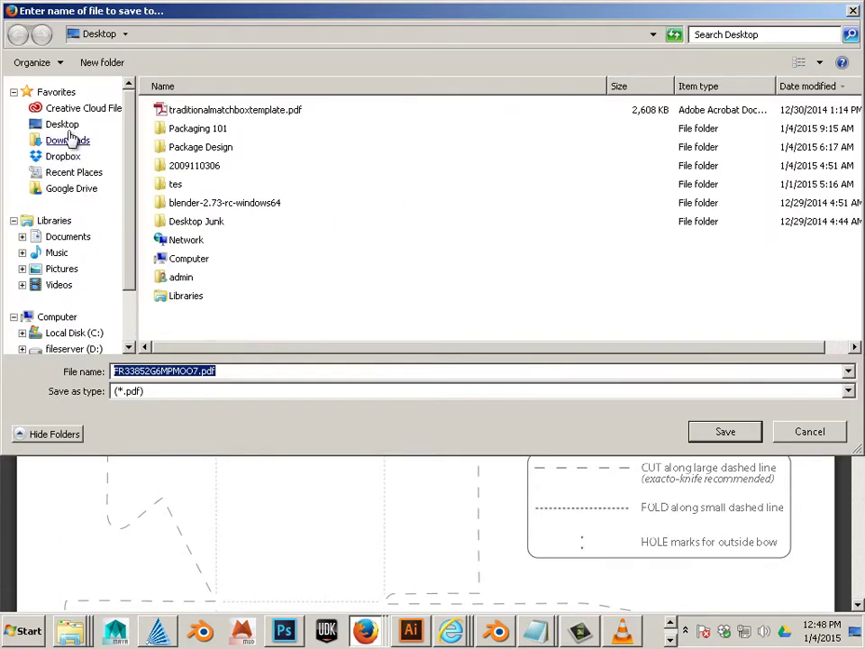
pyautogui.click(747, 430)
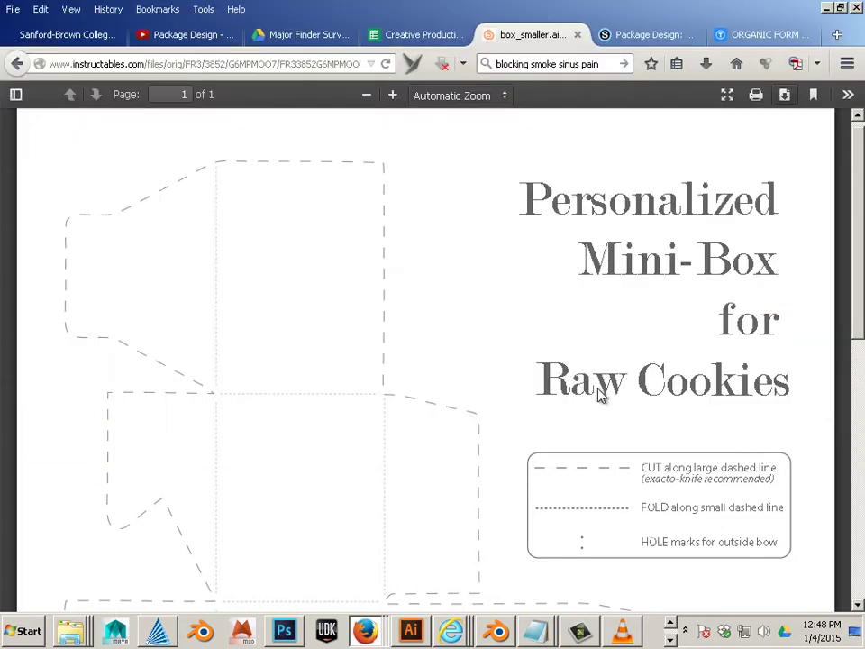
# Open FR33852G6MPMOO7.pdf from the Desktop in Inkscape using Open with.
pyautogui.click(30, 628)
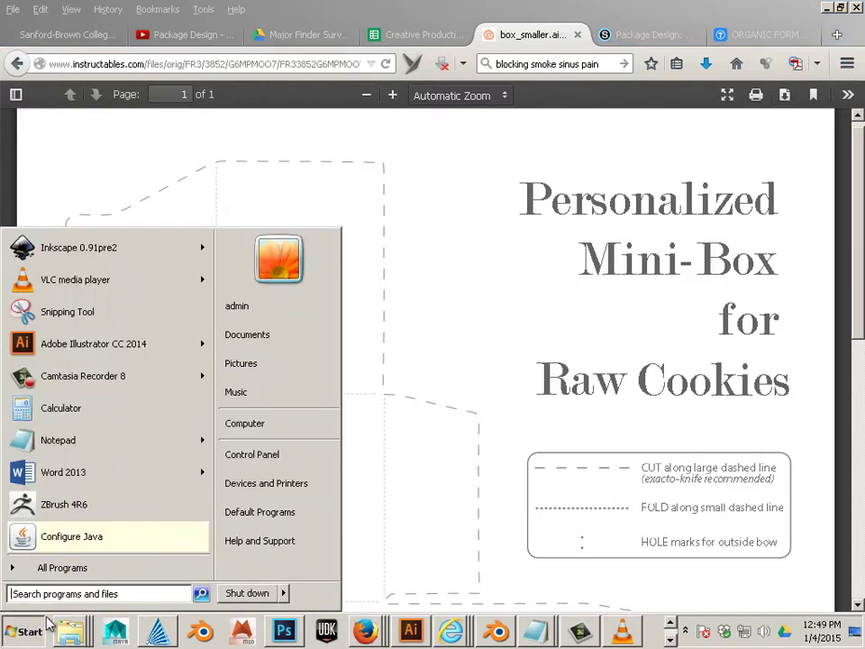
pyautogui.click(289, 436)
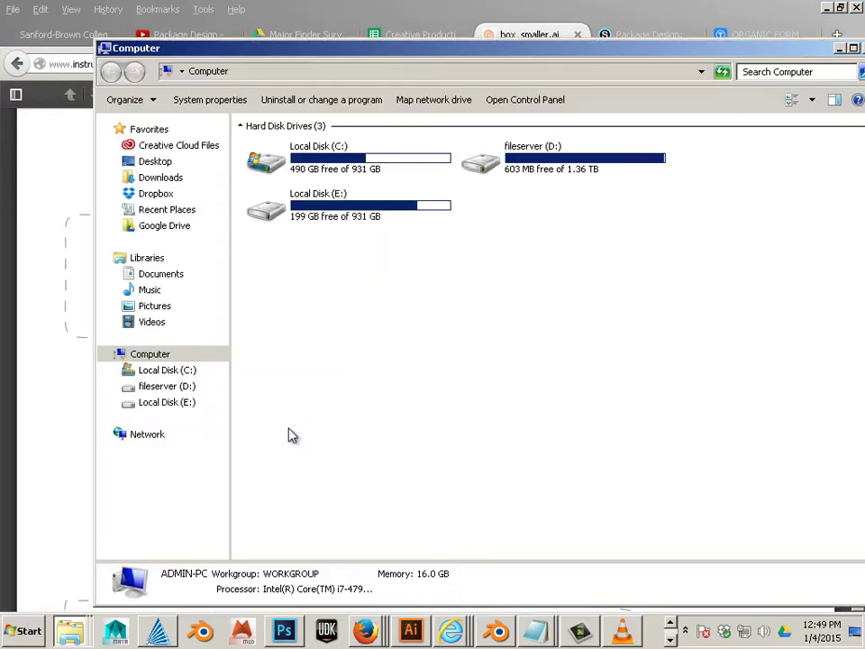
pyautogui.click(164, 163)
pyautogui.click(357, 182)
pyautogui.scroll(8, 364, 230)
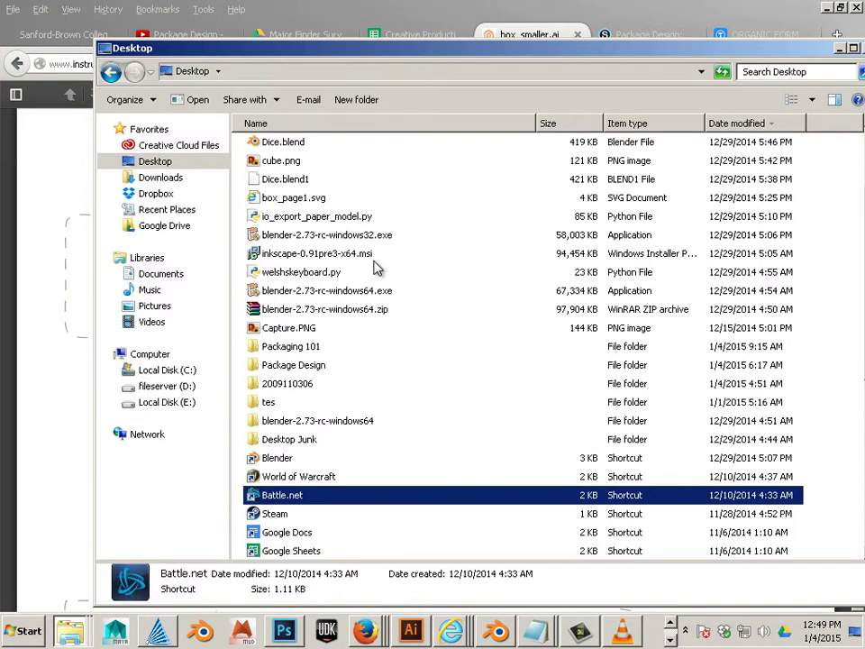
pyautogui.click(311, 149)
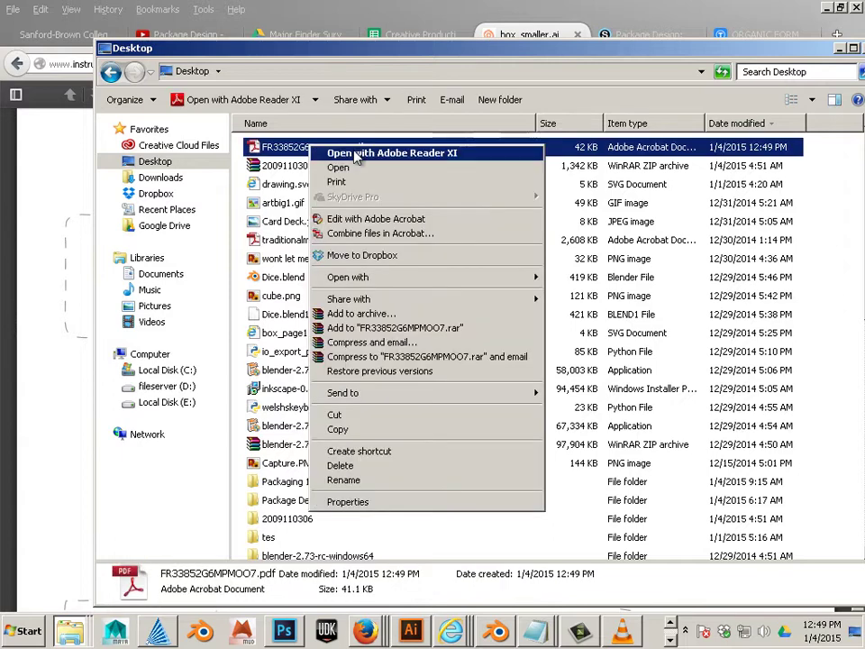
pyautogui.moveTo(384, 279)
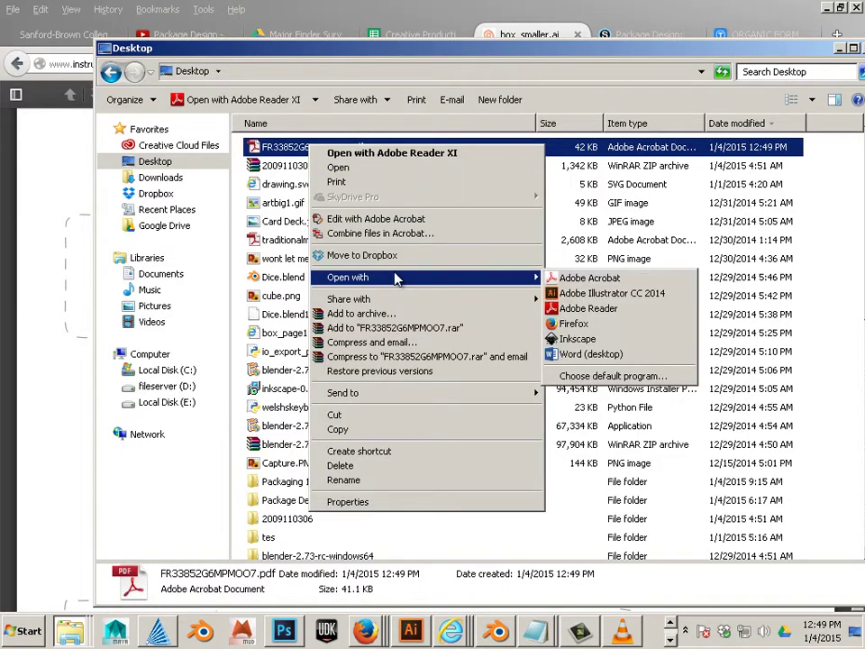
pyautogui.click(603, 341)
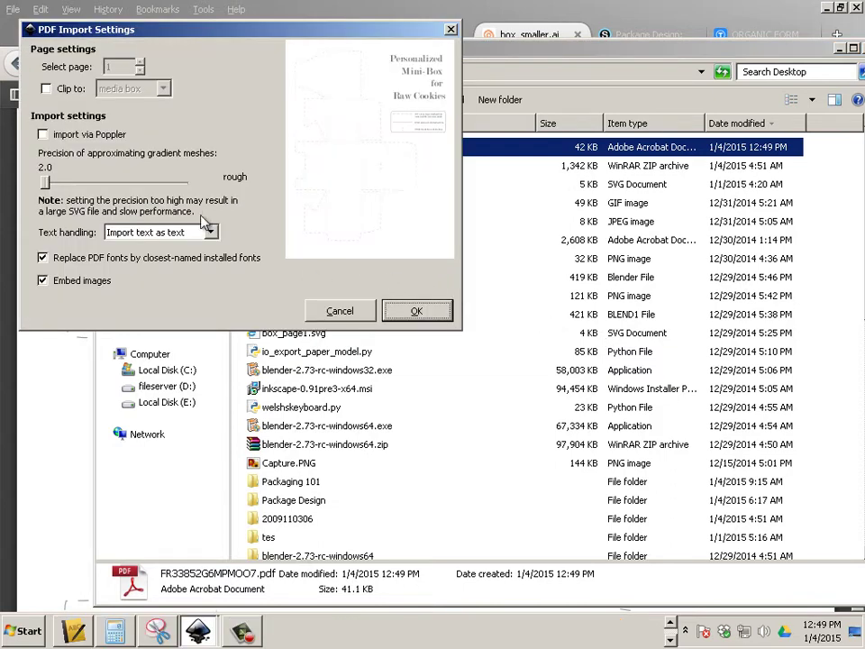
# Accept the PDF import settings, maximize the Inkscape window and zoom in on the pattern.
pyautogui.click(414, 311)
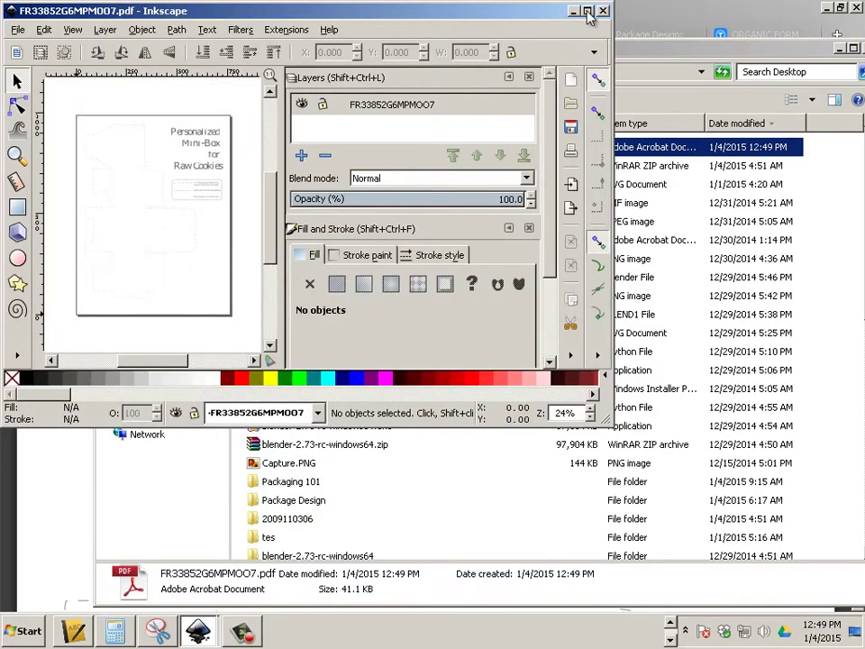
pyautogui.click(587, 12)
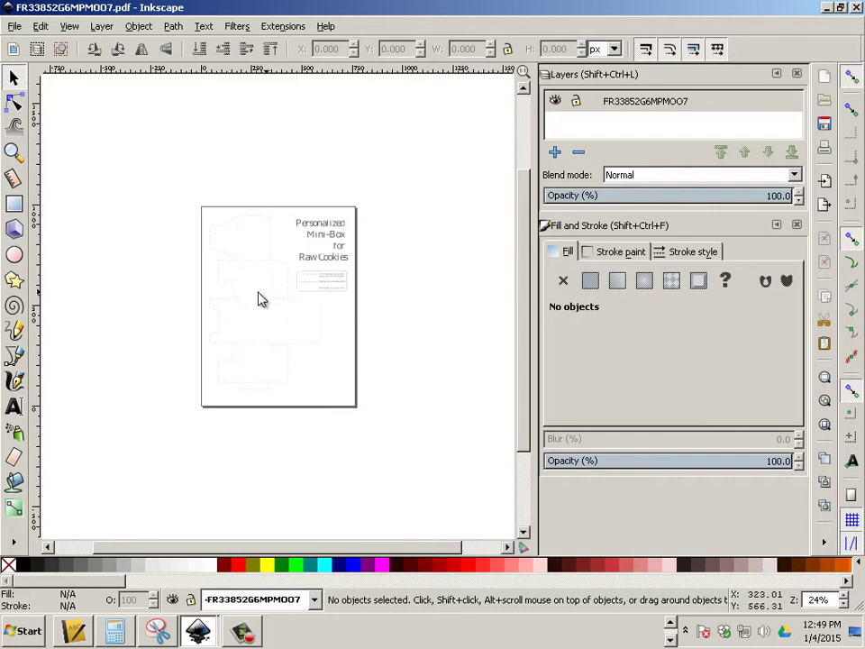
pyautogui.scroll(3, 252, 299)
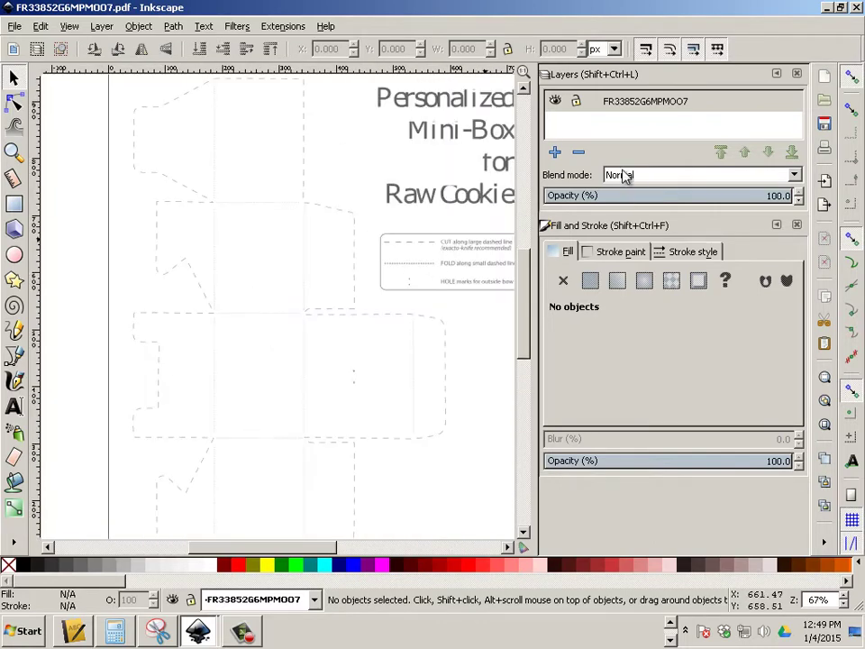
pyautogui.click(148, 30)
pyautogui.moveTo(102, 26)
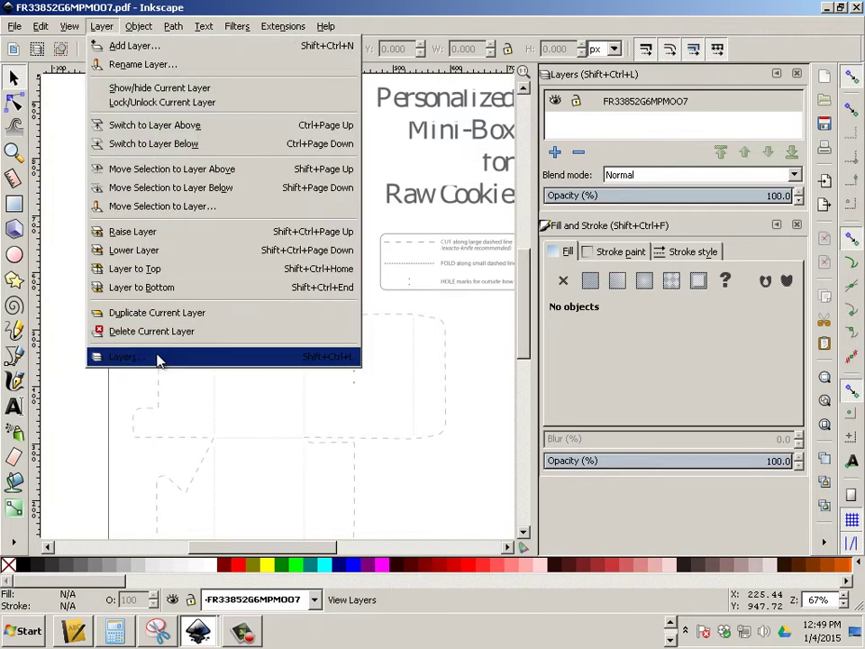
pyautogui.click(629, 121)
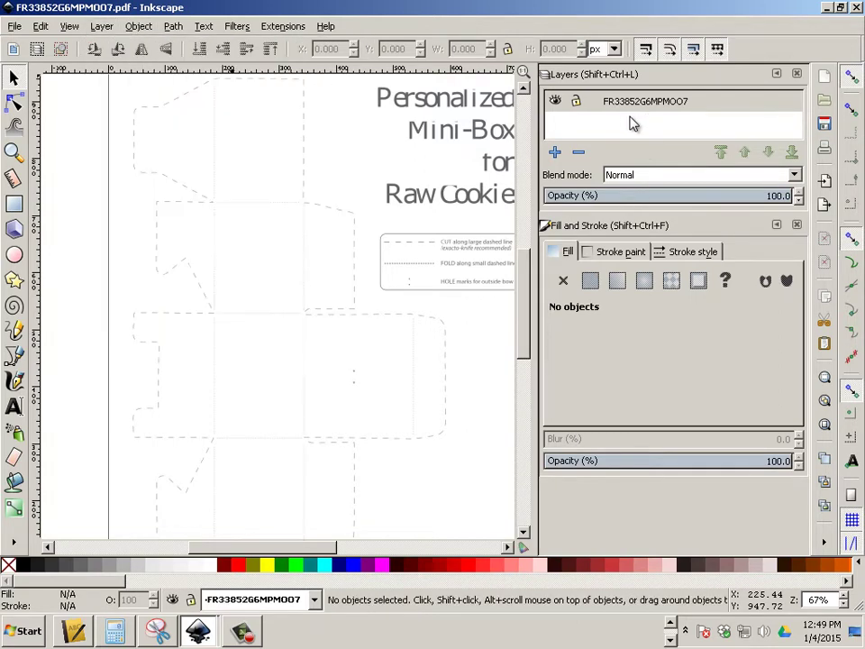
# Add two new layers named Cut and Fold above the imported layer.
pyautogui.click(556, 152)
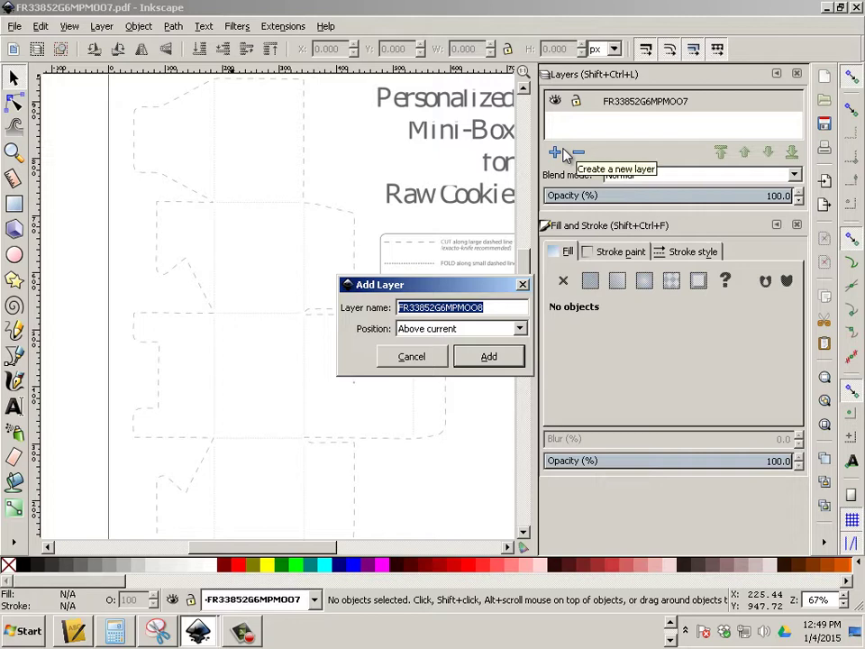
pyautogui.write('Cut')
pyautogui.press('Return')
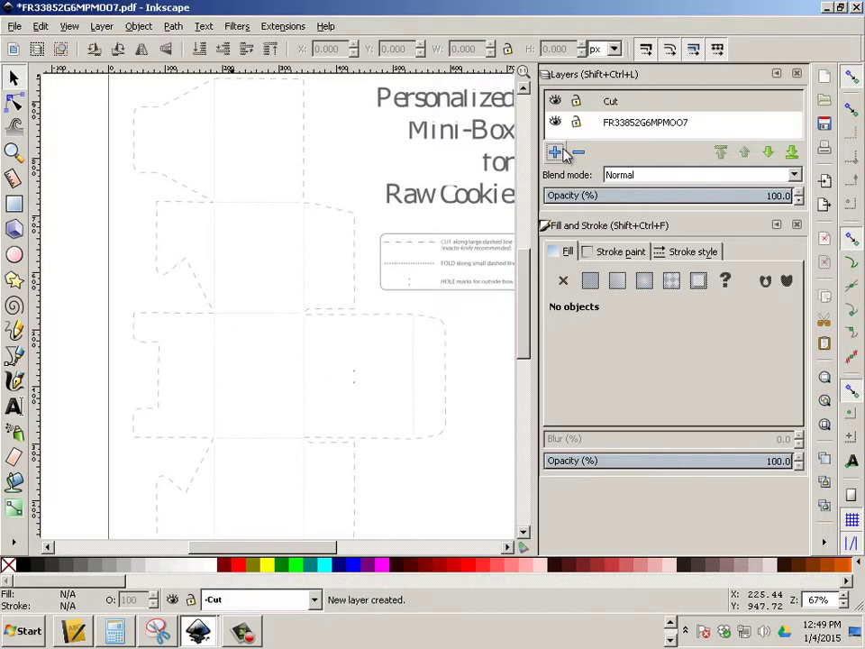
pyautogui.click(556, 154)
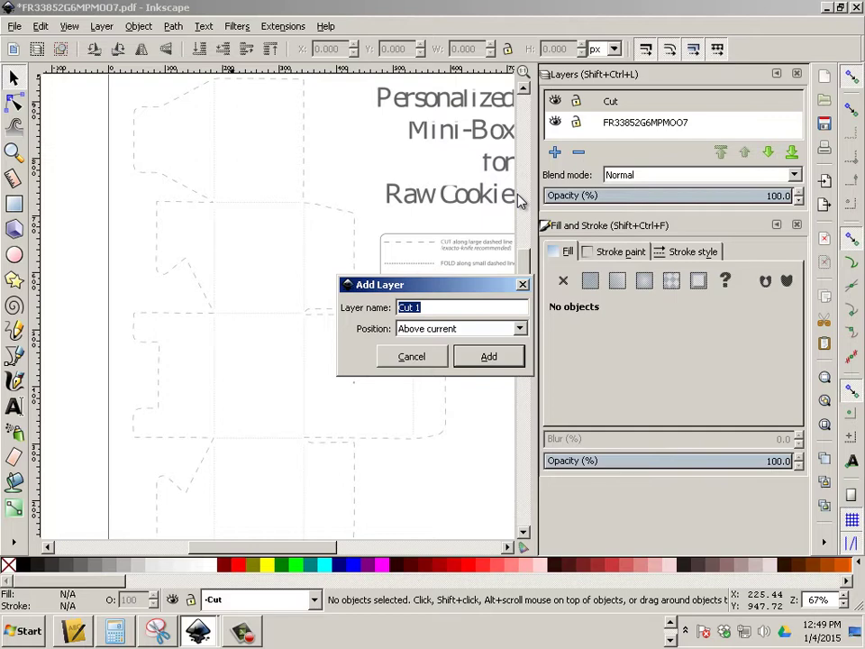
pyautogui.press('Return')
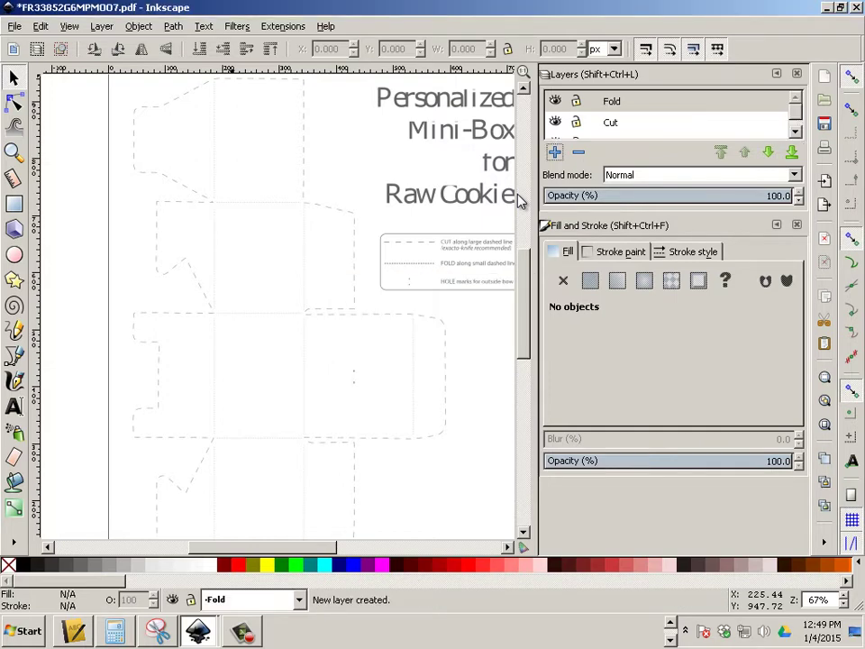
# Fade the imported template layer to 39.9% opacity, lock it, and reselect the Cut layer.
pyautogui.click(652, 129)
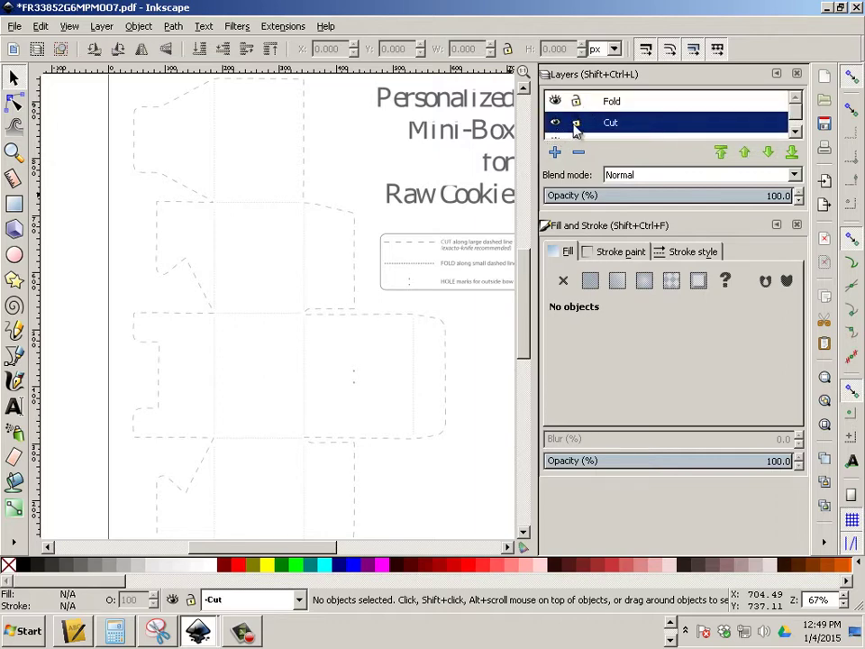
pyautogui.scroll(-1, 578, 129)
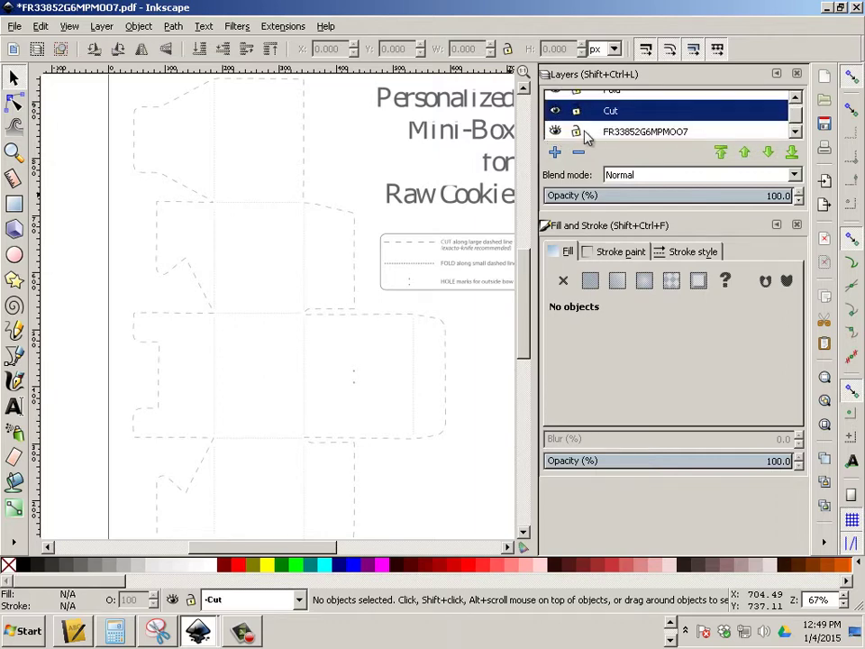
pyautogui.click(611, 135)
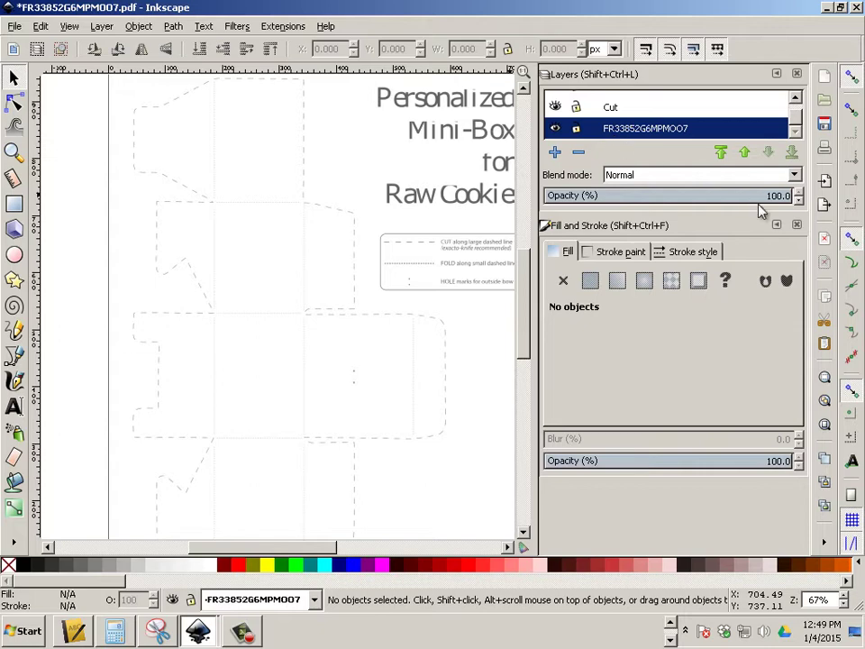
pyautogui.click(798, 204)
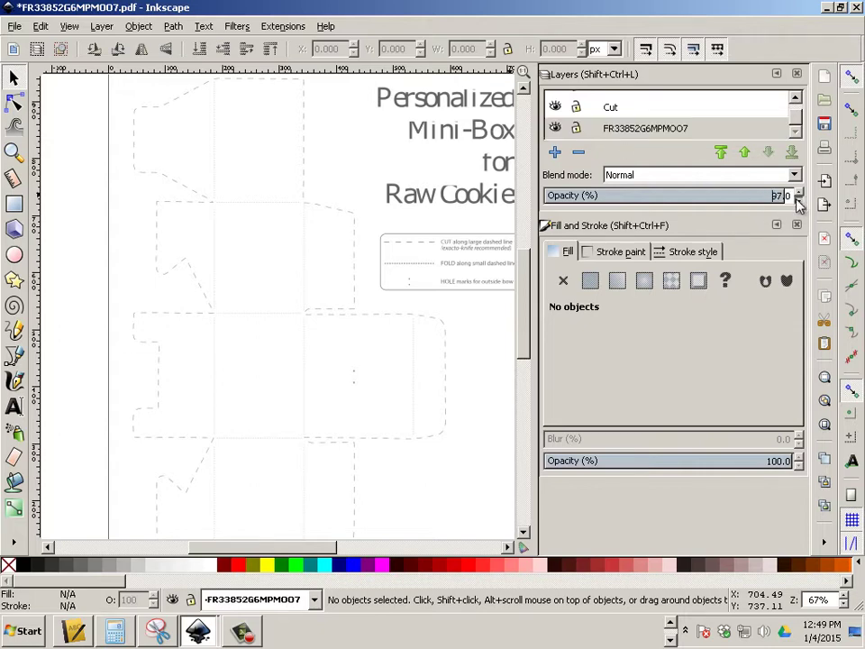
pyautogui.click(797, 204)
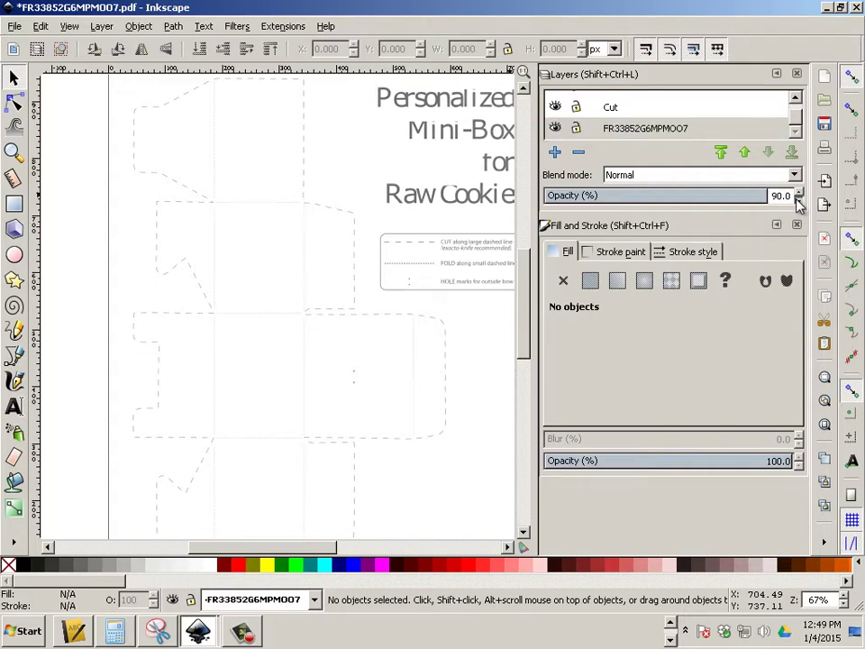
pyautogui.moveTo(782, 195); pyautogui.dragTo(726, 196)
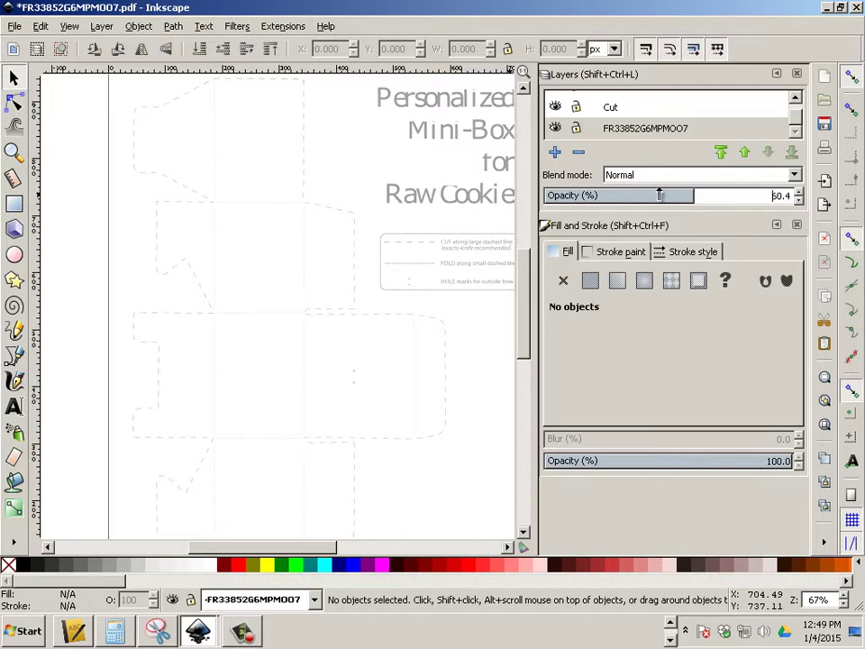
pyautogui.moveTo(646, 195); pyautogui.dragTo(647, 195)
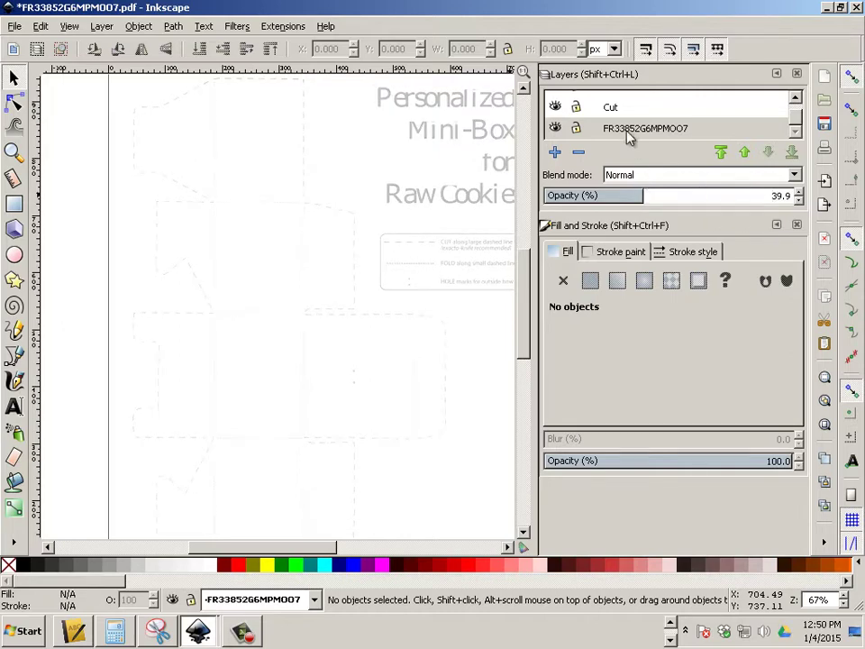
pyautogui.click(577, 129)
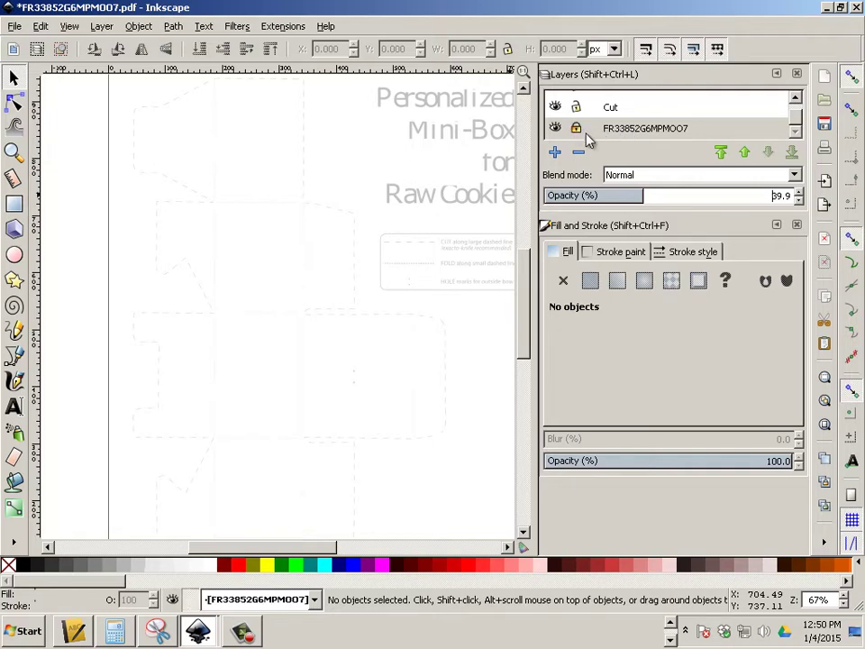
pyautogui.scroll(1, 583, 135)
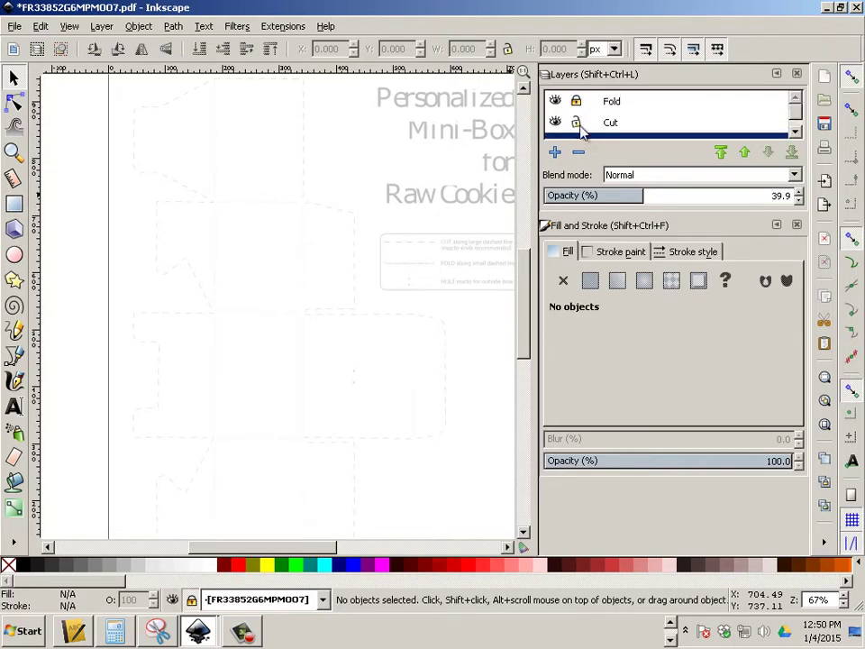
pyautogui.scroll(-1, 587, 131)
pyautogui.click(611, 111)
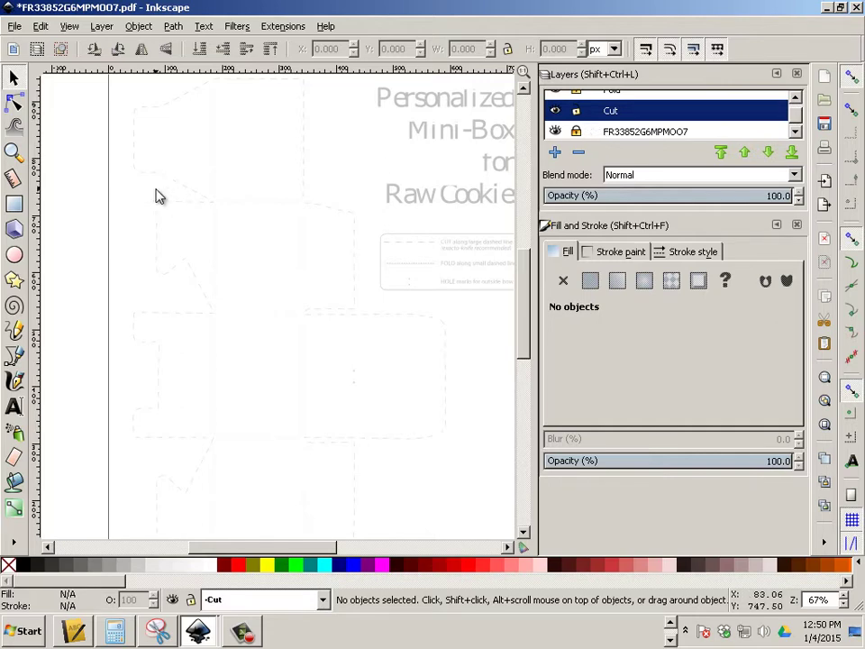
# Trace the tab's top edge, rounded upper-left corner and left edge as a cut path.
pyautogui.keyDown('ctrl'); pyautogui.scroll(3, 160, 201); pyautogui.keyUp('ctrl')
pyautogui.scroll(4, 198, 209)
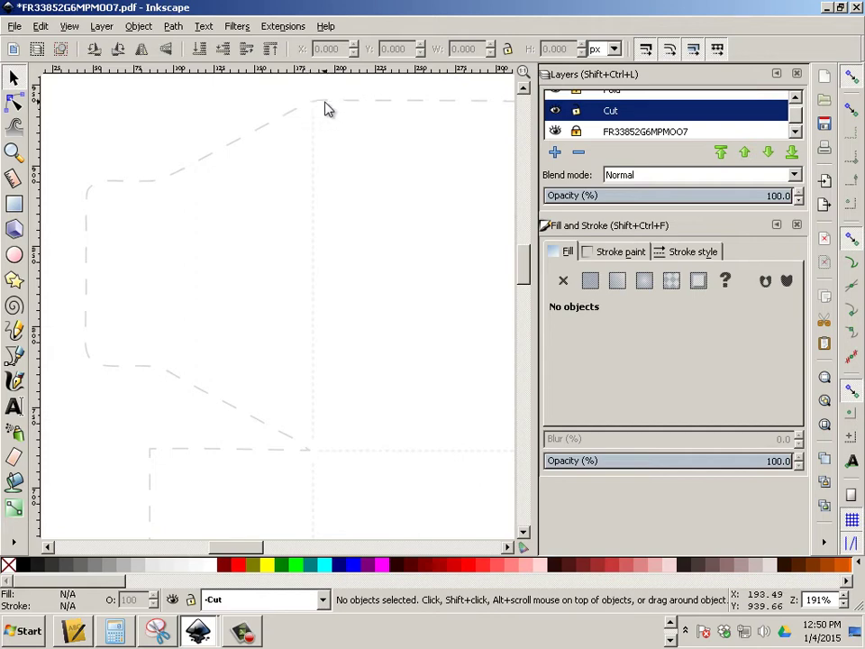
pyautogui.click(15, 355)
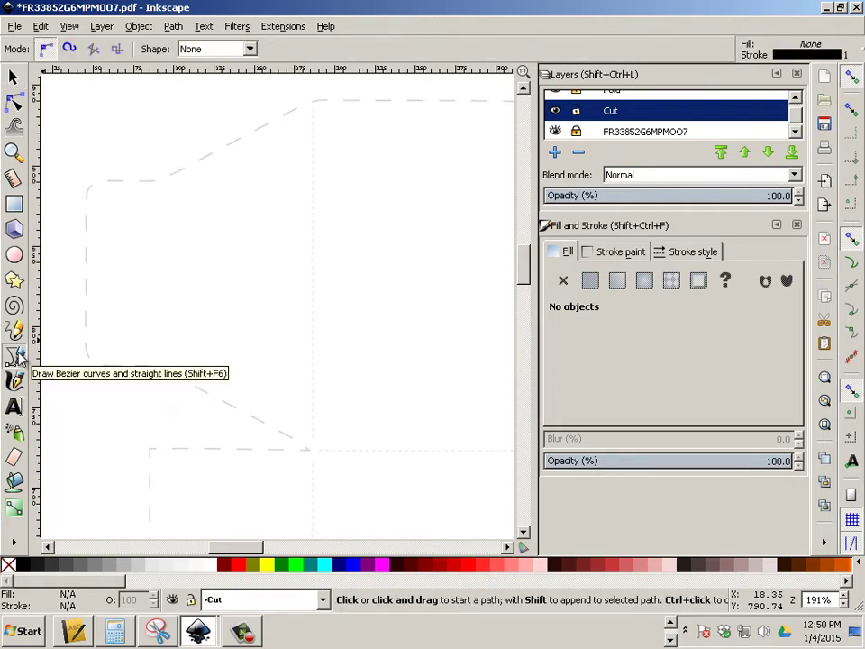
pyautogui.click(325, 101)
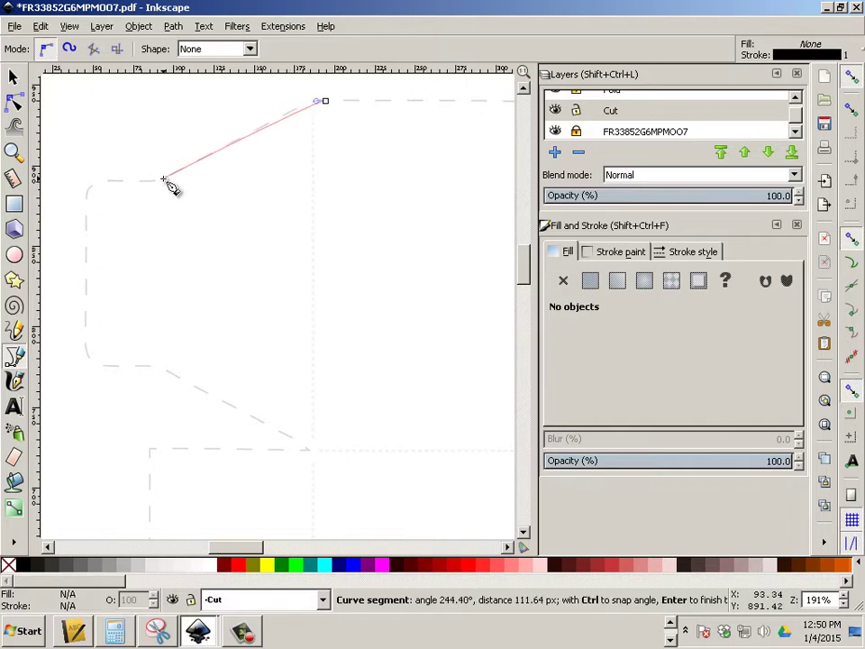
pyautogui.moveTo(157, 179); pyautogui.dragTo(151, 181)
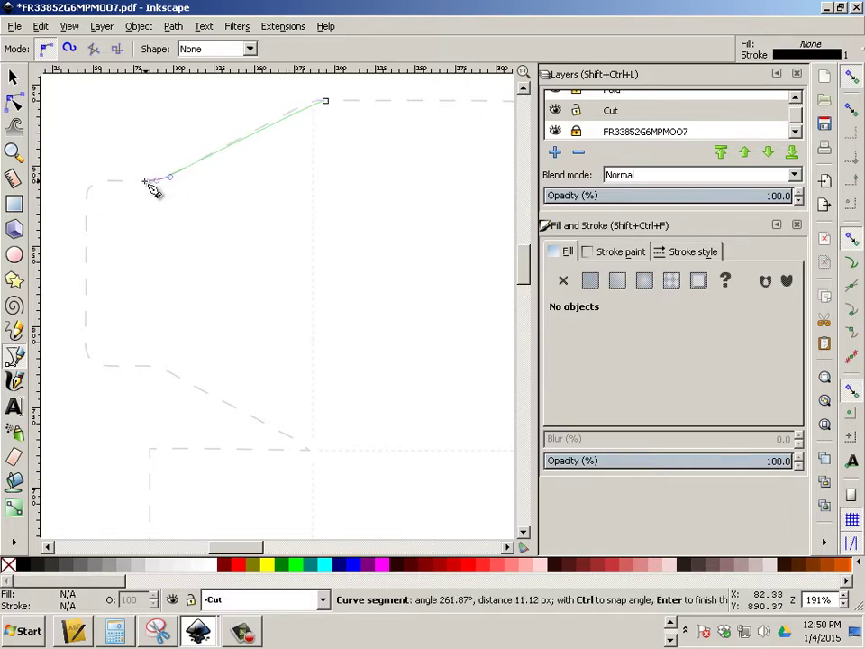
pyautogui.click(95, 182)
pyautogui.moveTo(86, 198); pyautogui.dragTo(84, 207)
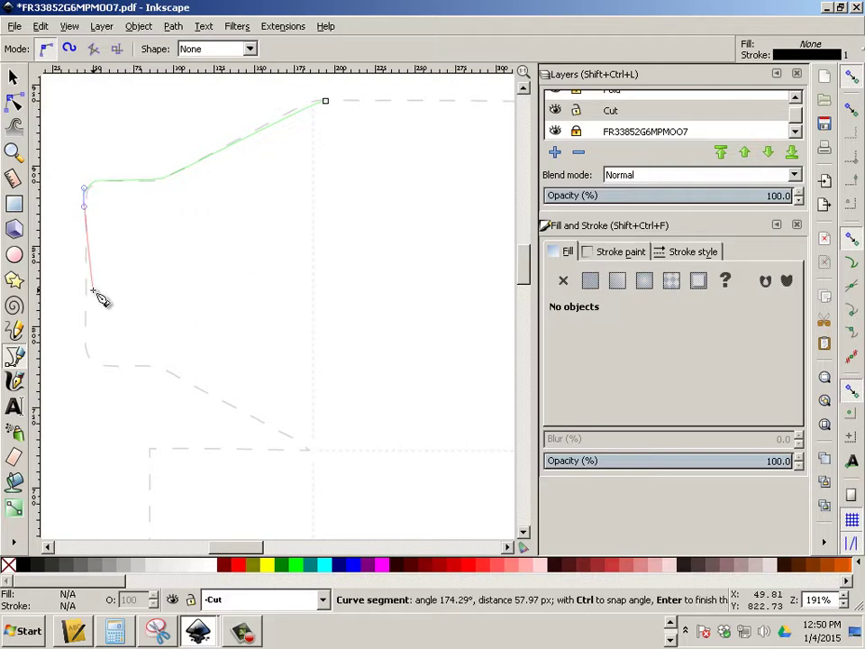
pyautogui.click(84, 350)
pyautogui.moveTo(91, 364); pyautogui.dragTo(98, 357)
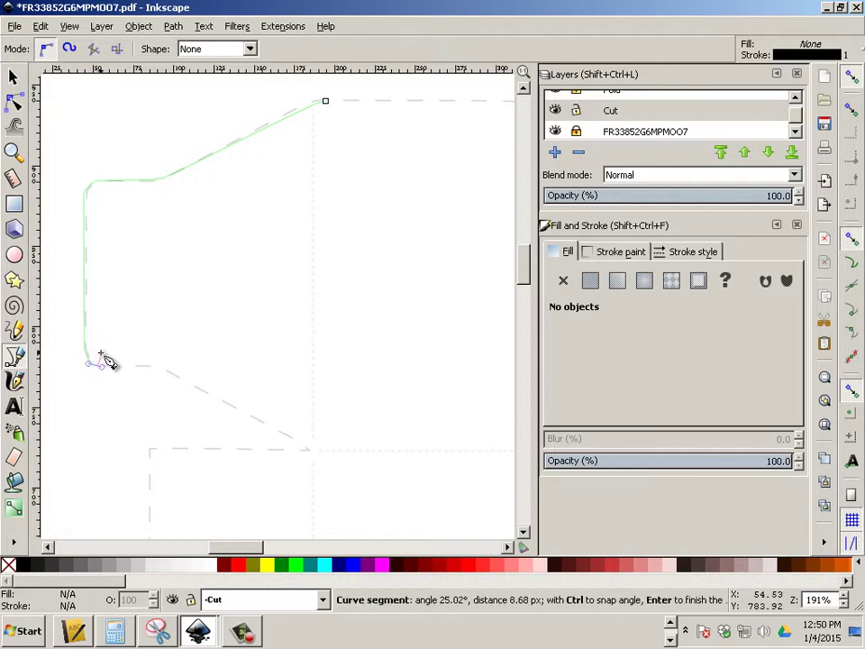
pyautogui.press('Return')
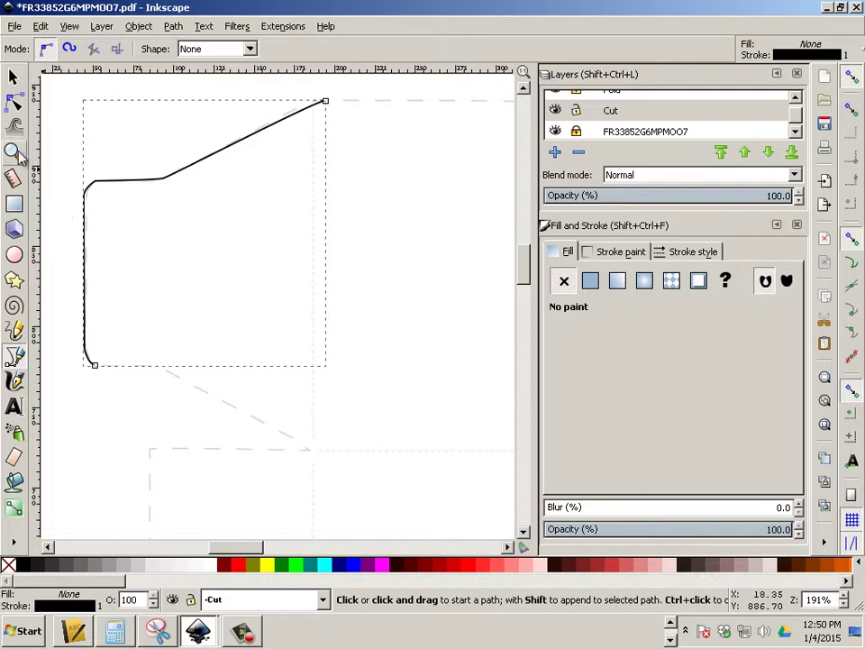
# Nudge the left-edge nodes slightly right to sit on the dashed edge.
pyautogui.scroll(1, 58, 239)
pyautogui.scroll(1, 74, 245)
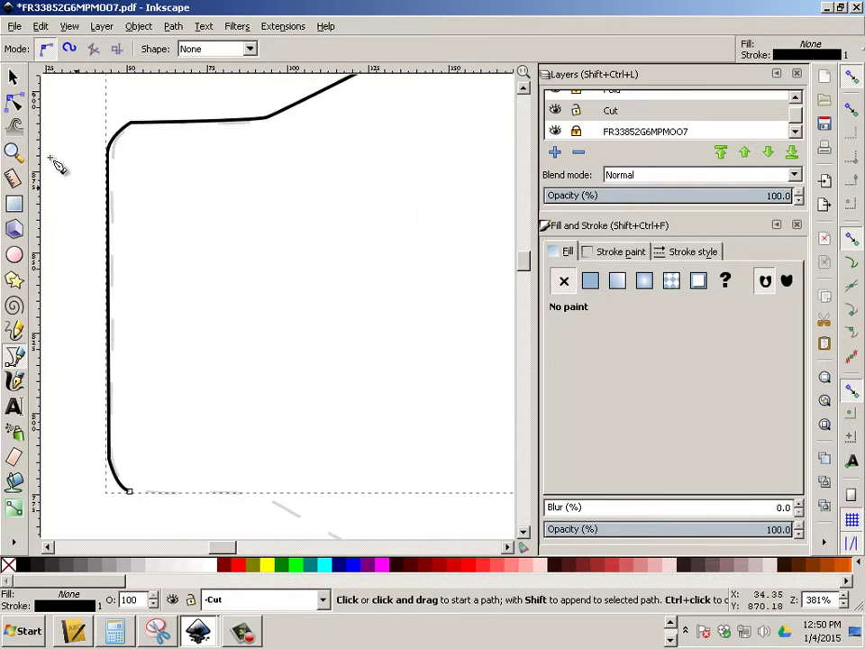
pyautogui.click(15, 103)
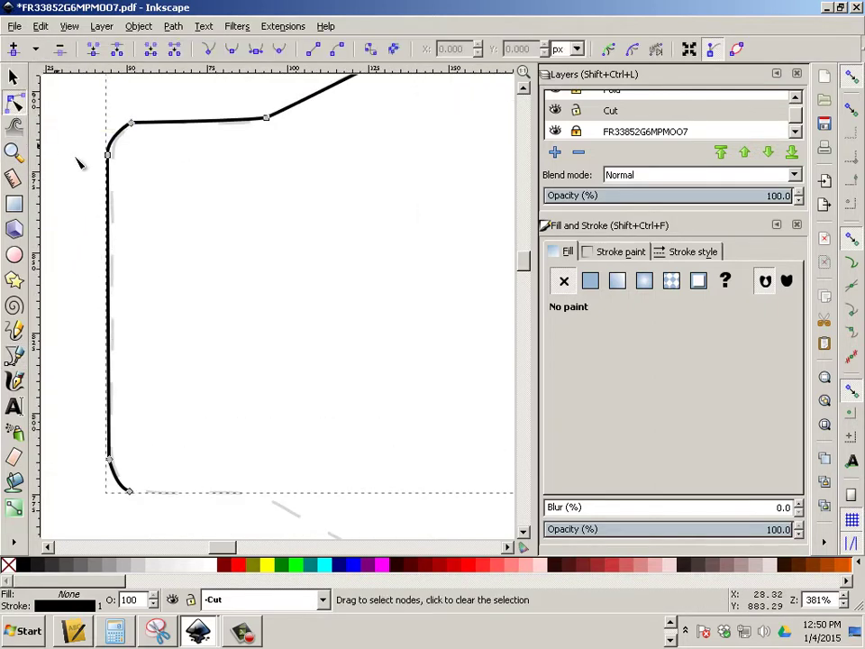
pyautogui.moveTo(83, 143); pyautogui.dragTo(163, 507)
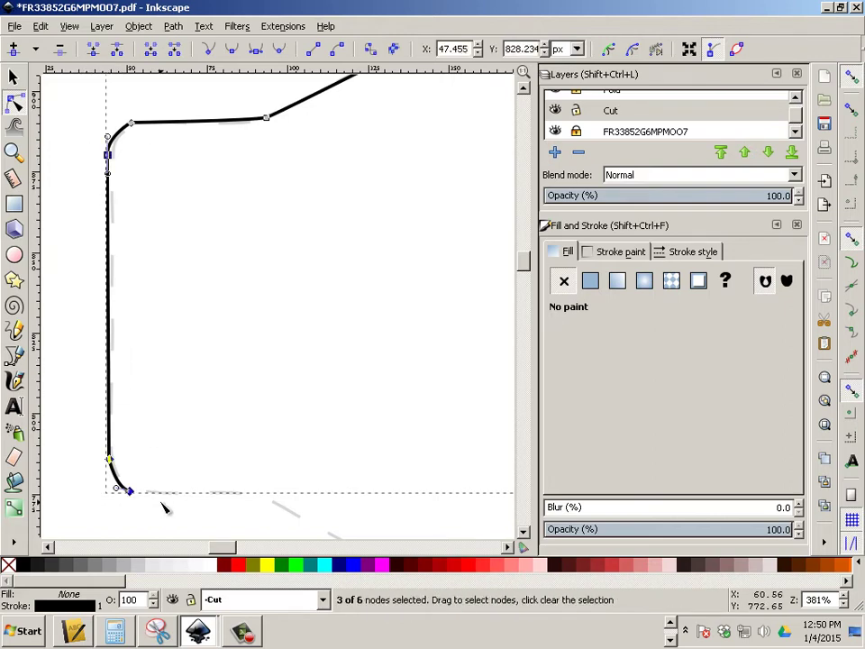
pyautogui.hotkey('alt', 'Right')
pyautogui.hotkey('alt', 'Right')
pyautogui.hotkey('alt', 'Right')
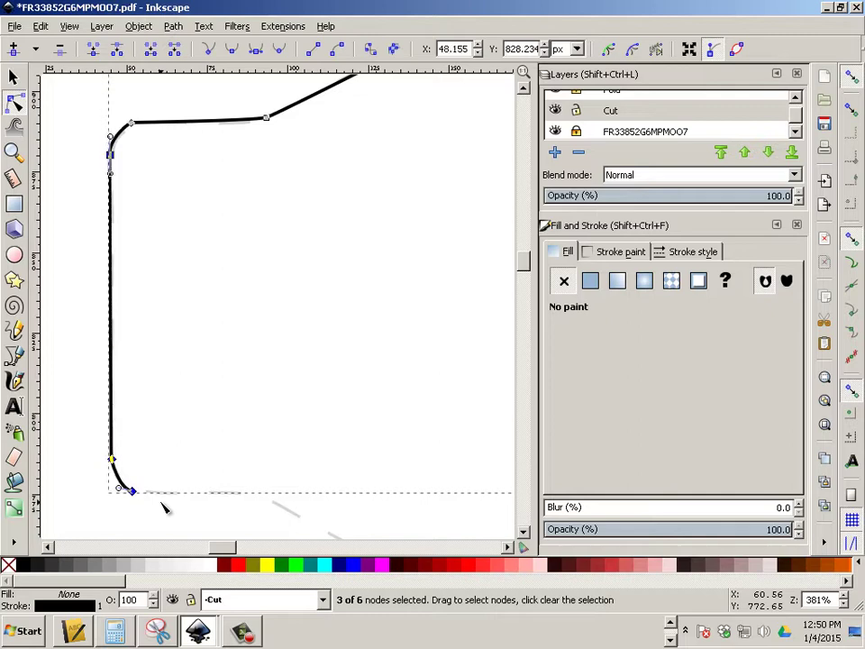
pyautogui.scroll(1, 163, 507)
pyautogui.hotkey('alt', 'Right')
pyautogui.hotkey('alt', 'Right')
pyautogui.hotkey('alt', 'Right')
pyautogui.hotkey('alt', 'Right')
pyautogui.hotkey('alt', 'Right')
pyautogui.hotkey('alt', 'Right')
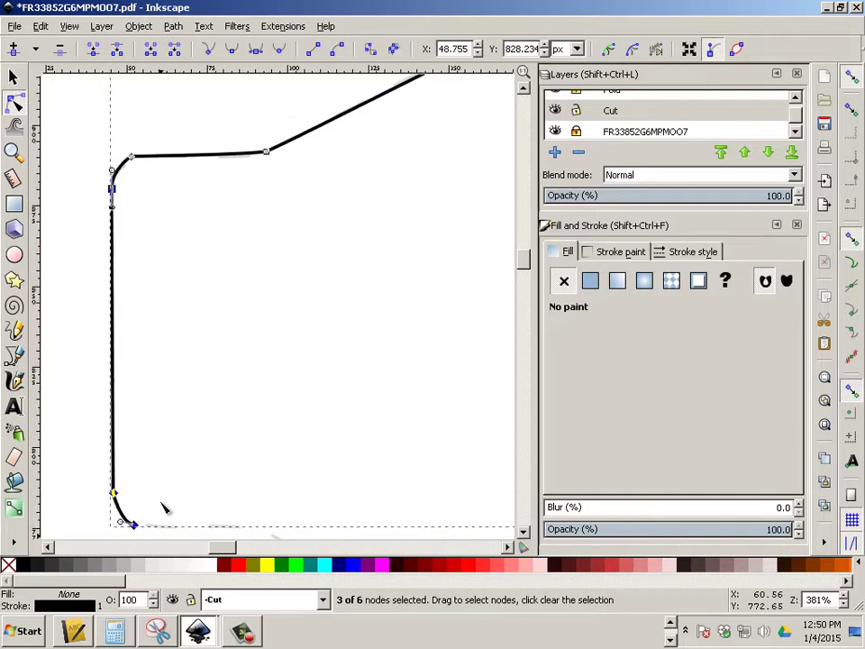
pyautogui.click(221, 485)
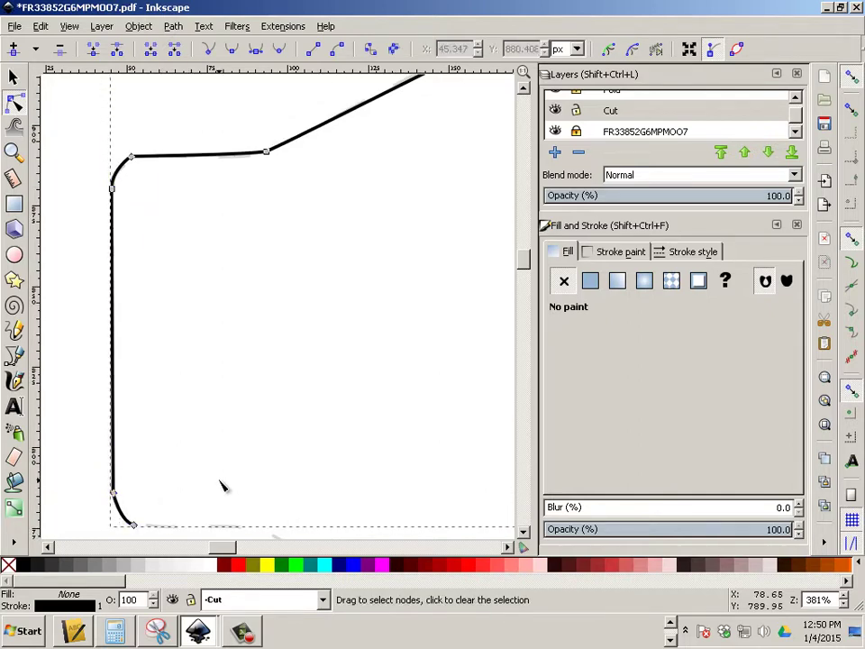
pyautogui.scroll(-3, 222, 486)
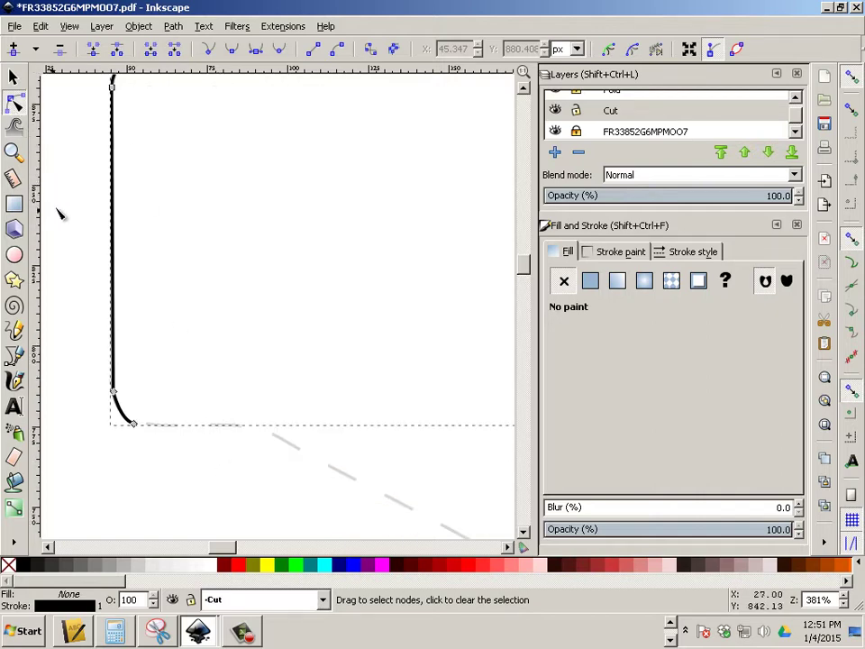
# Continue the cut line along the slanted edge and around the rounded bottom corner.
pyautogui.click(14, 331)
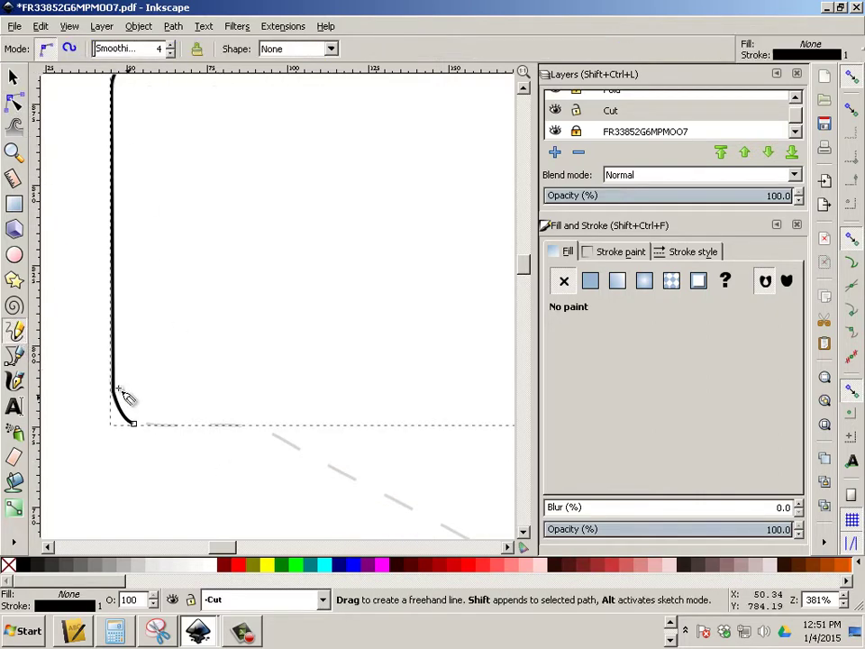
pyautogui.click(15, 357)
pyautogui.click(133, 423)
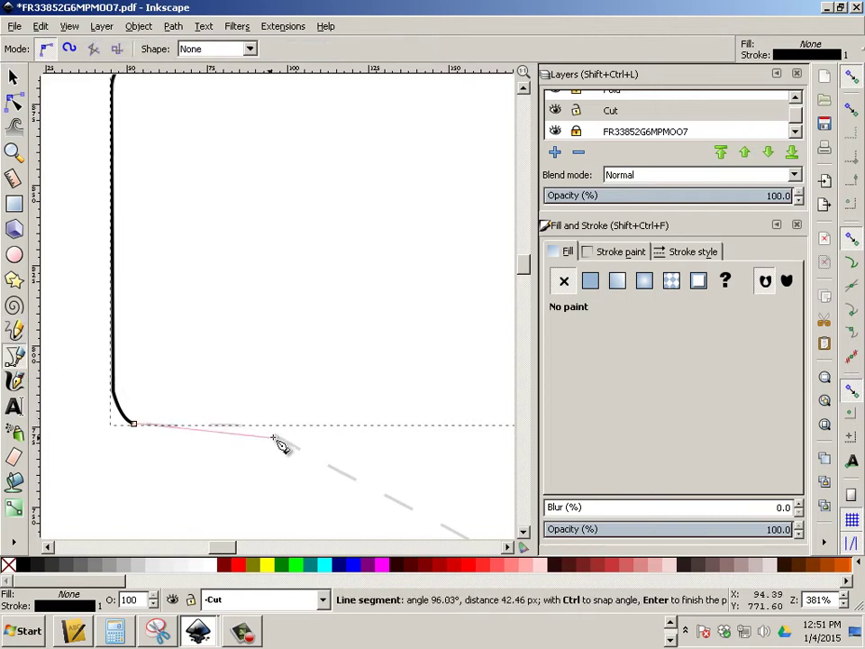
pyautogui.moveTo(251, 423); pyautogui.dragTo(270, 430)
pyautogui.scroll(-2, 272, 429)
pyautogui.press('space')
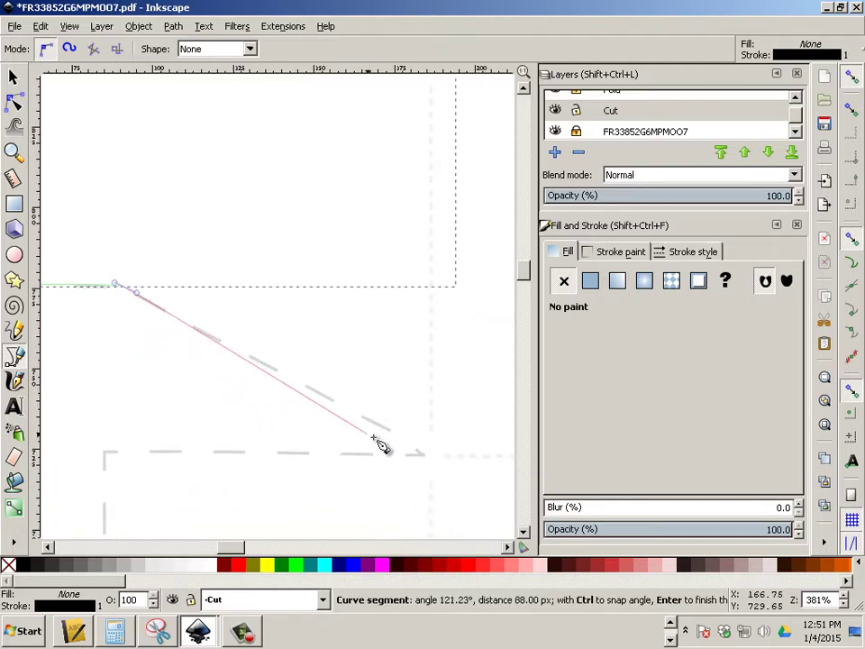
pyautogui.click(427, 456)
pyautogui.press('space')
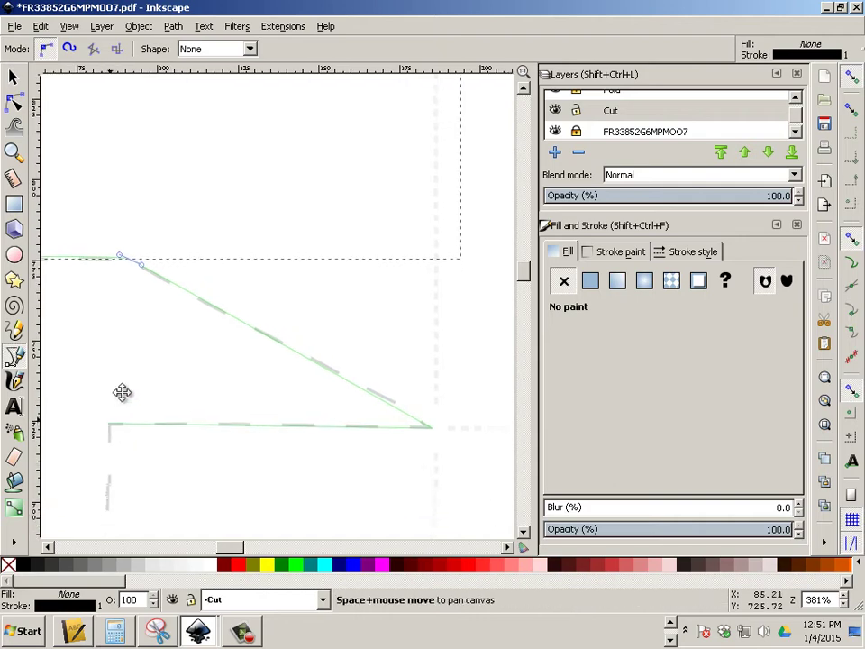
pyautogui.click(172, 174)
pyautogui.press('space')
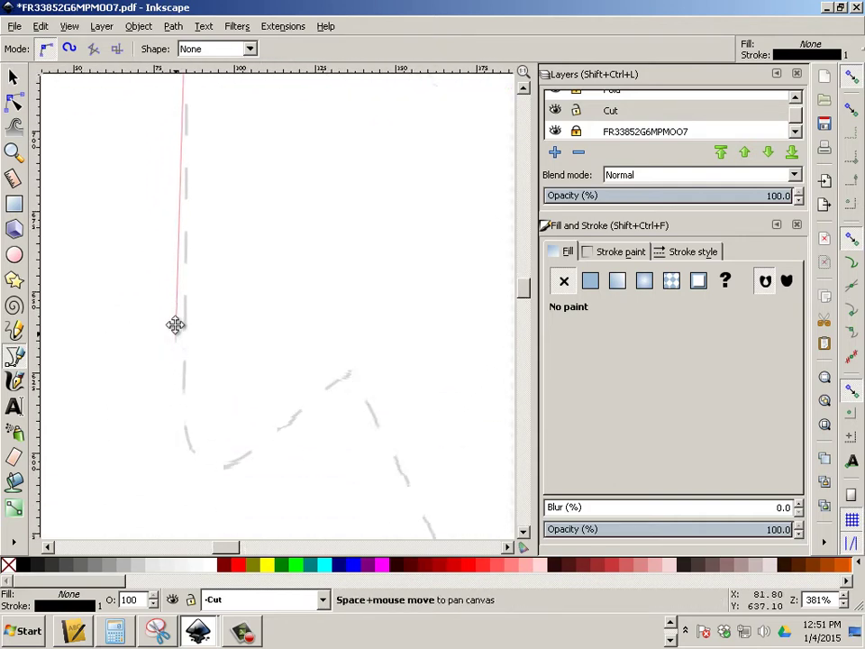
pyautogui.click(183, 411)
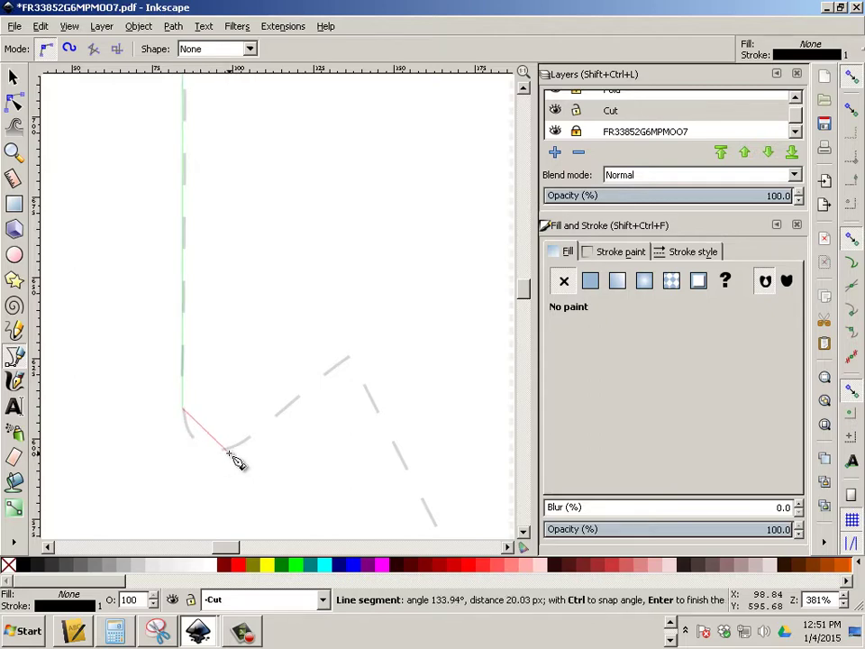
pyautogui.moveTo(229, 454); pyautogui.dragTo(265, 439)
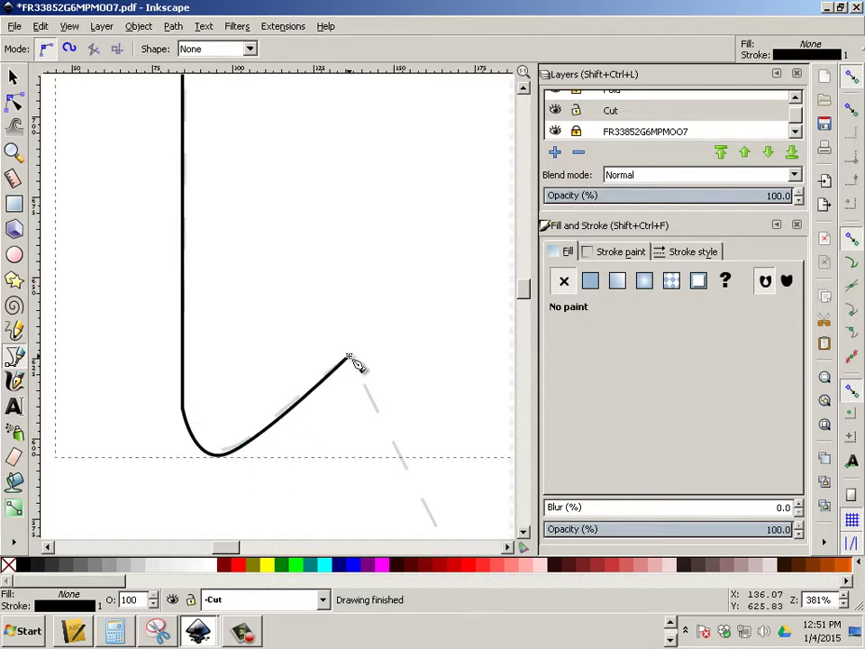
# Move the bottom node left and bend the bottom segment to match the dashed curve.
pyautogui.click(14, 102)
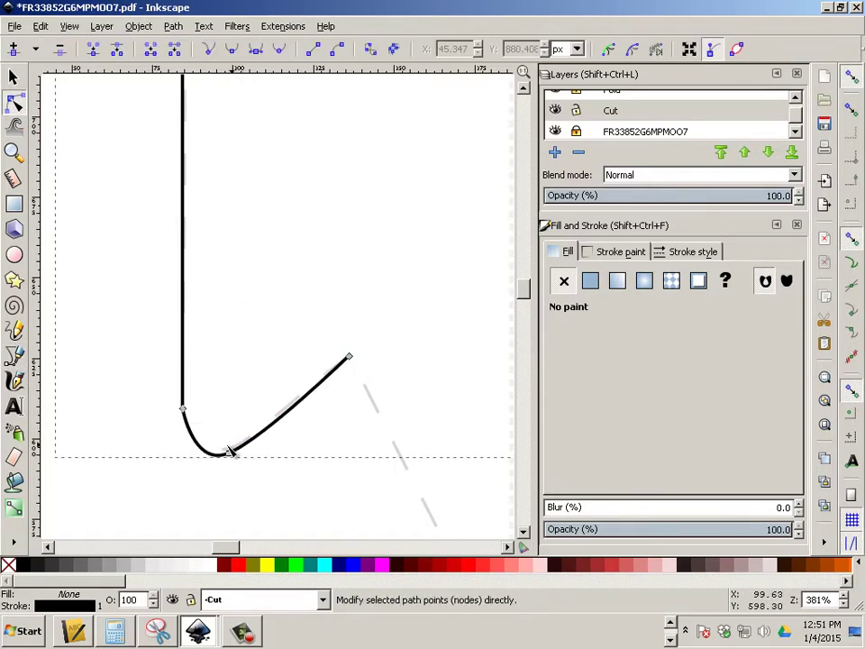
pyautogui.moveTo(230, 453); pyautogui.dragTo(232, 453)
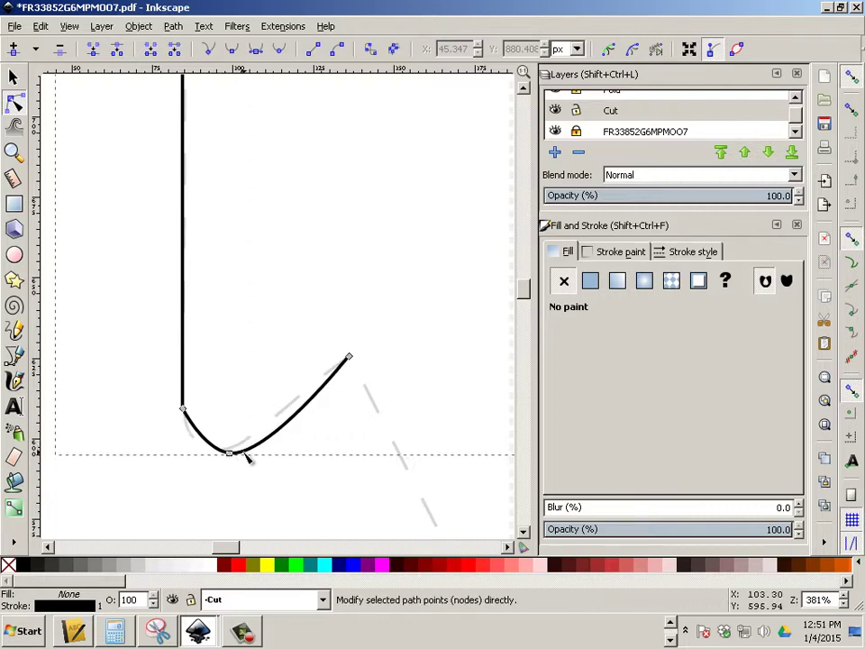
pyautogui.moveTo(230, 453); pyautogui.dragTo(217, 449)
pyautogui.moveTo(280, 449); pyautogui.dragTo(282, 444)
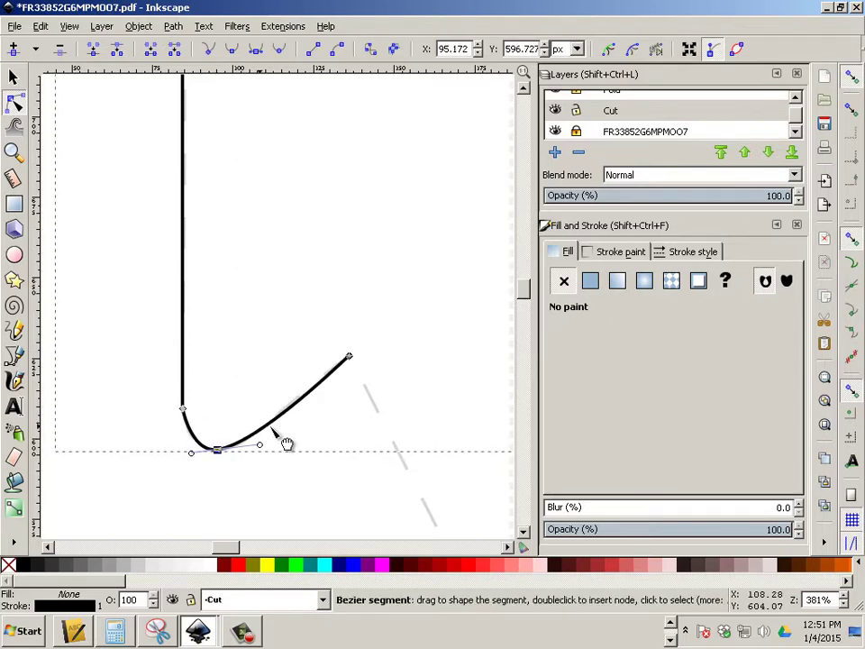
pyautogui.scroll(-3, 309, 432)
pyautogui.scroll(-1, 309, 433)
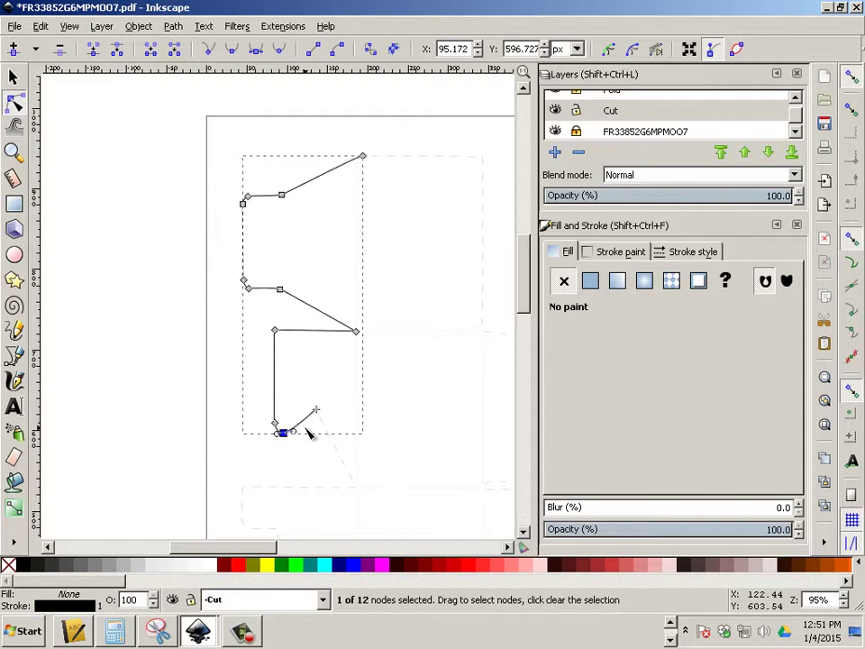
pyautogui.scroll(-1, 309, 433)
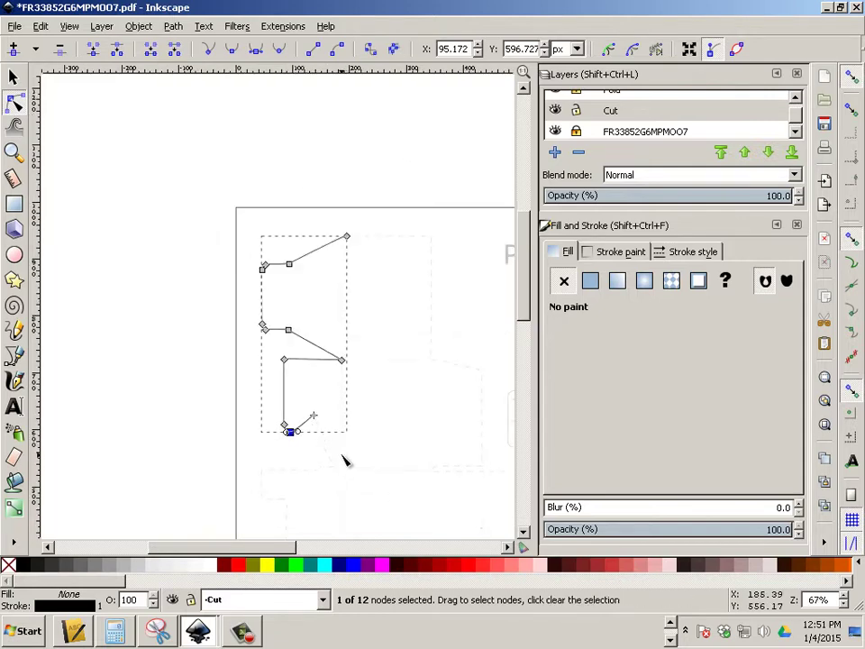
pyautogui.scroll(-3, 343, 460)
# Make Fold the current layer, unlock it, and lock the Cut layer.
pyautogui.scroll(4, 351, 455)
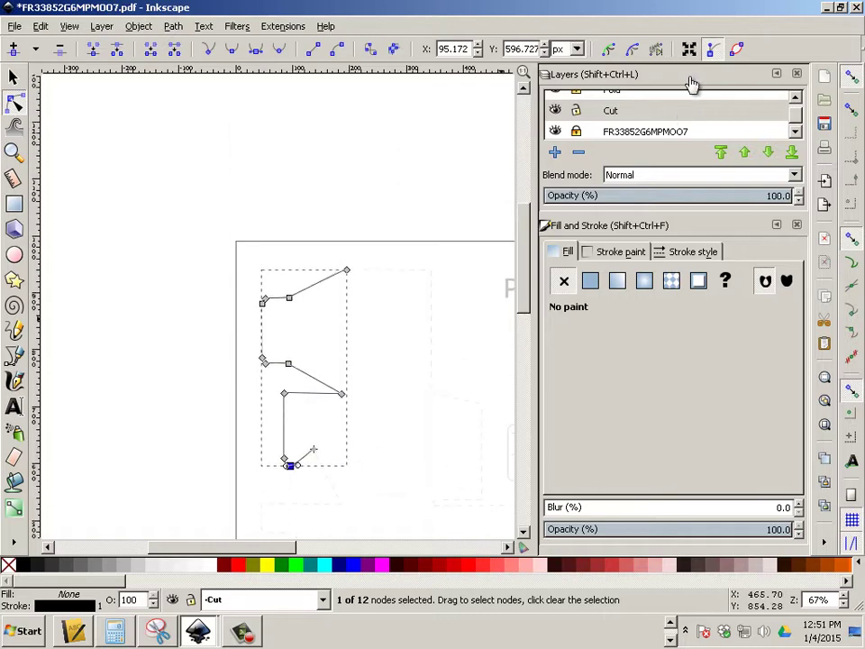
pyautogui.click(666, 99)
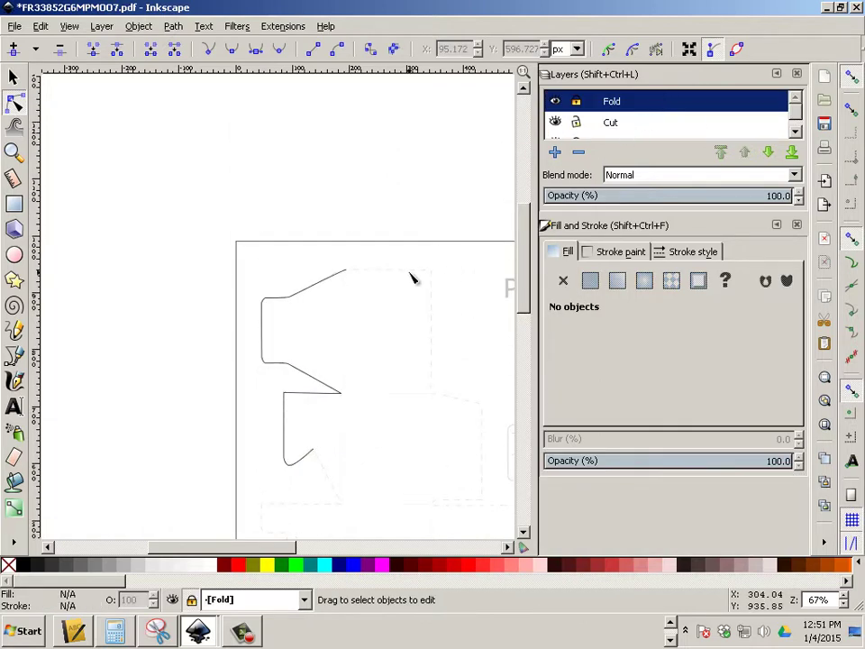
pyautogui.keyDown('ctrl'); pyautogui.scroll(3, 396, 292); pyautogui.keyUp('ctrl')
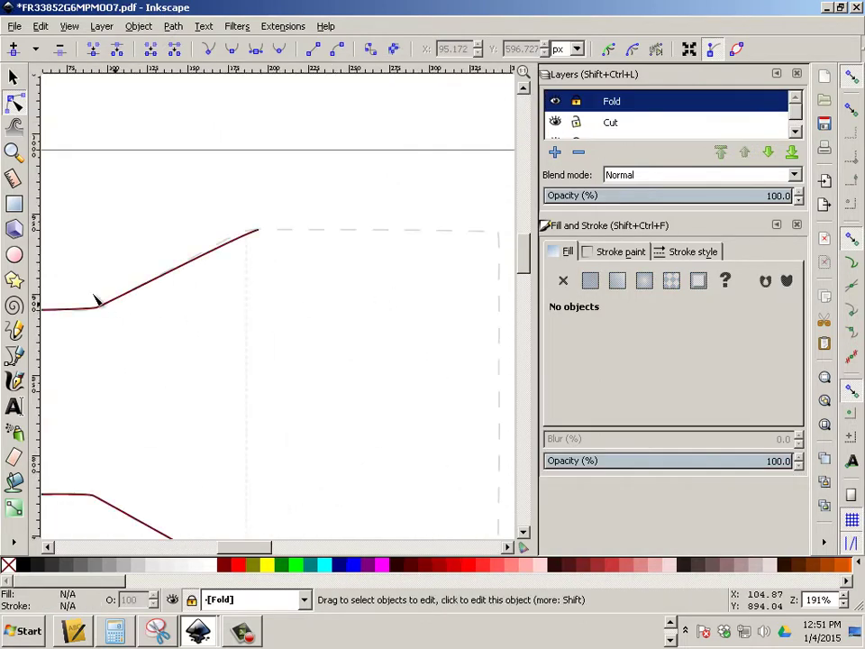
pyautogui.click(14, 356)
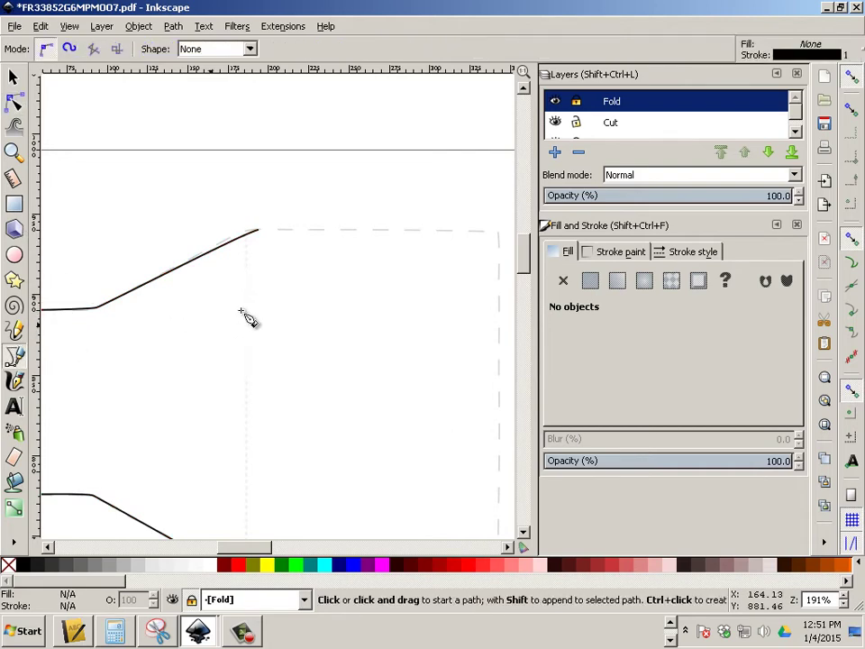
pyautogui.scroll(-1, 271, 288)
pyautogui.scroll(-2, 270, 279)
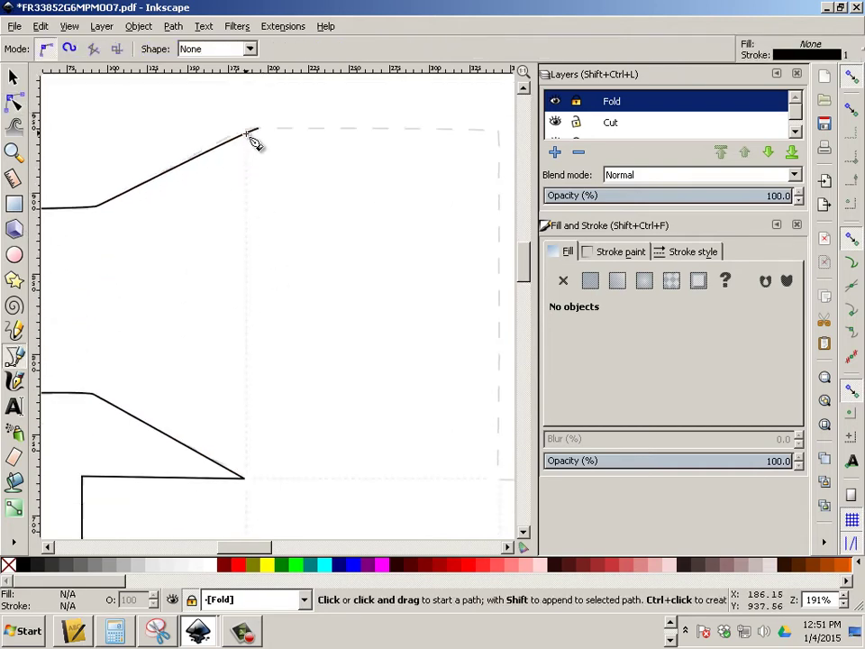
pyautogui.click(253, 137)
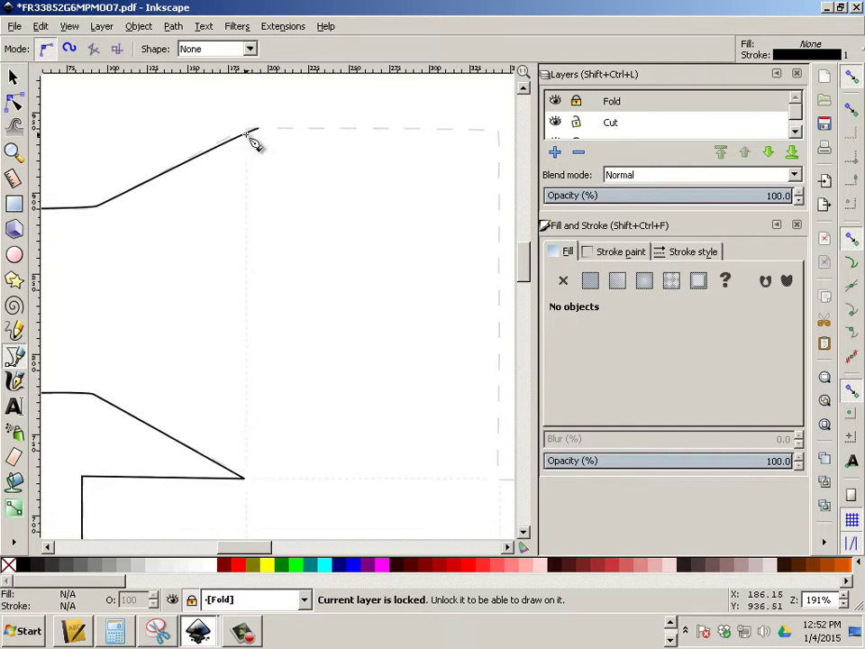
pyautogui.click(13, 359)
pyautogui.click(576, 100)
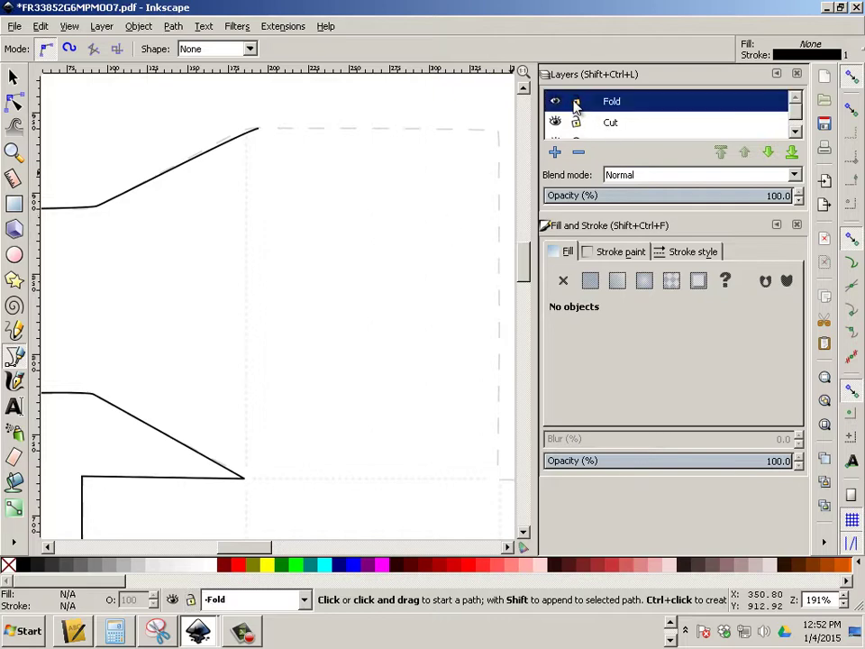
pyautogui.click(577, 122)
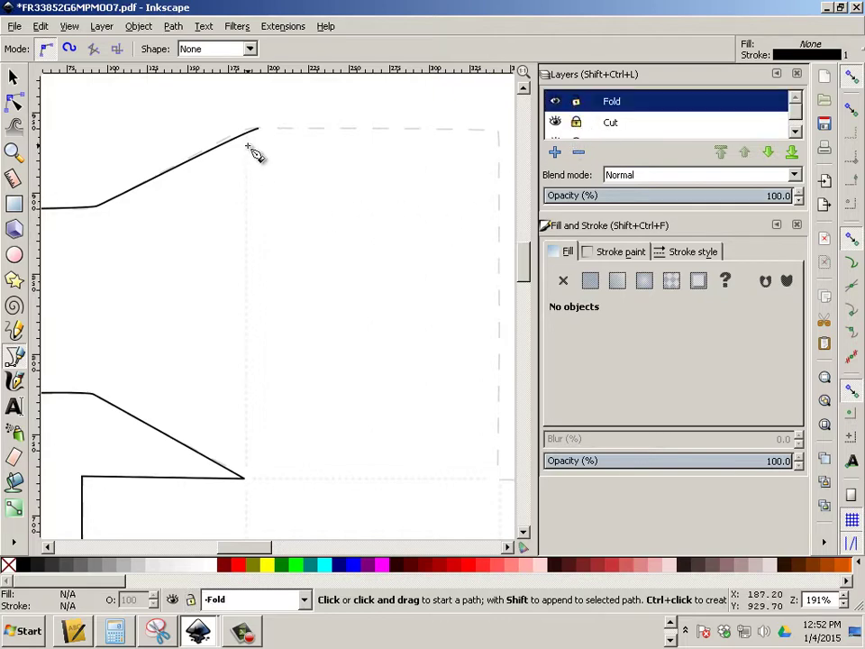
# Draw a straight vertical fold line from the outline's top point down to the template's bottom.
pyautogui.click(246, 131)
pyautogui.scroll(-8, 248, 234)
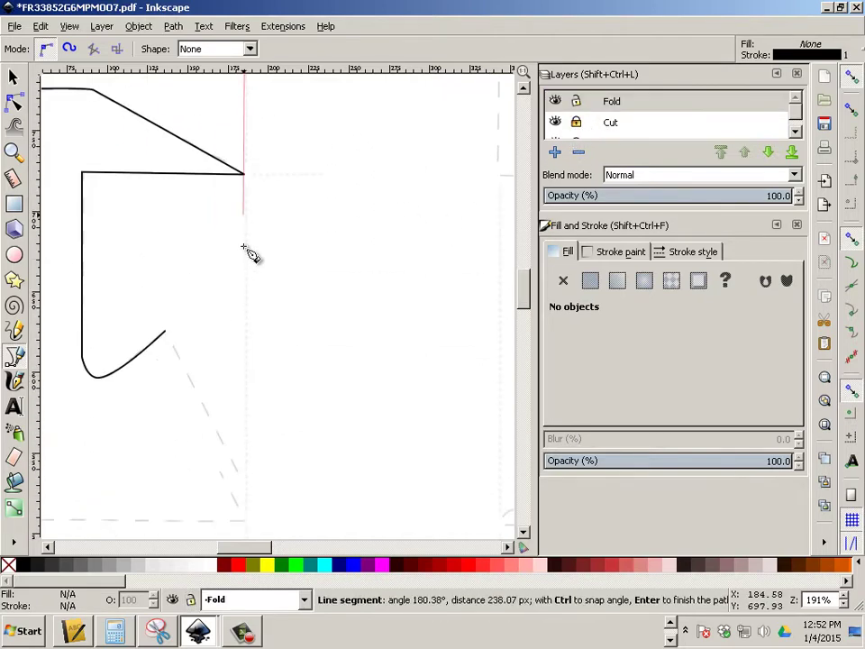
pyautogui.scroll(-15, 243, 243)
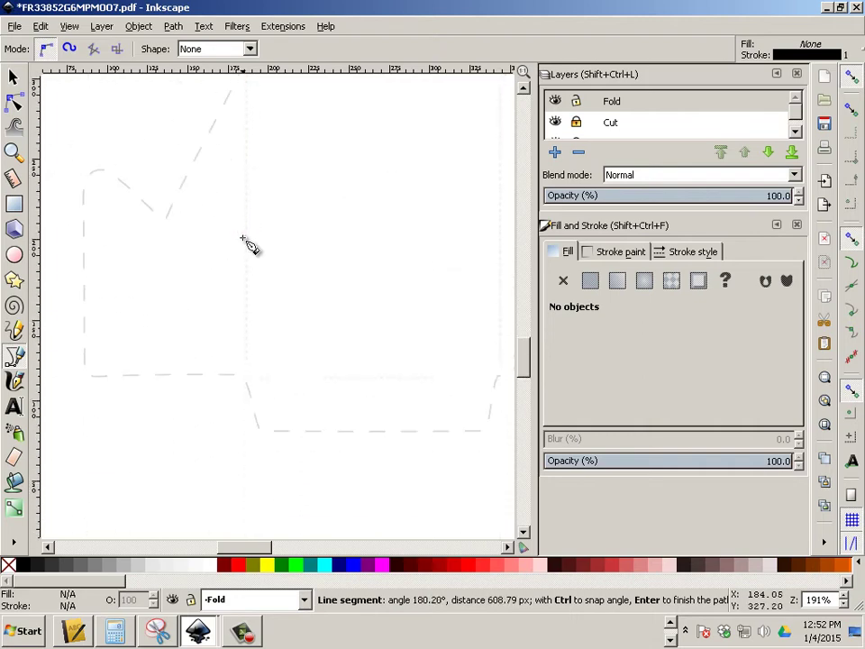
pyautogui.scroll(-2, 252, 271)
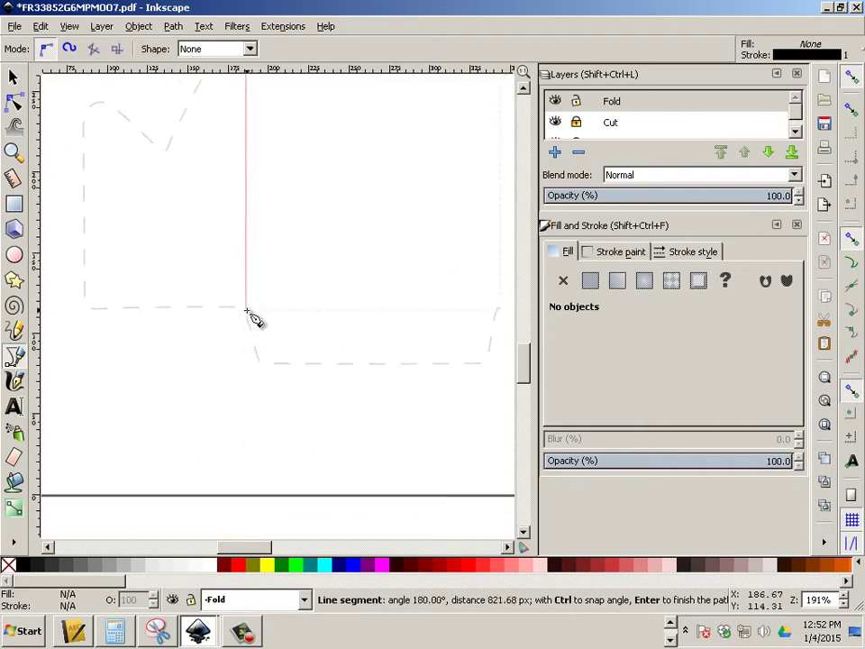
pyautogui.click(246, 309)
pyautogui.press('Return')
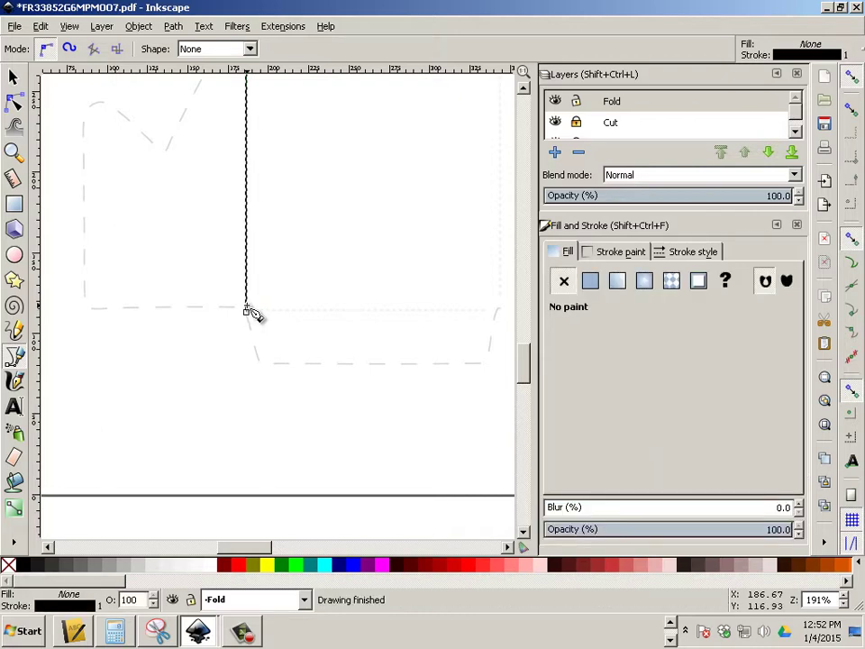
pyautogui.scroll(10, 309, 247)
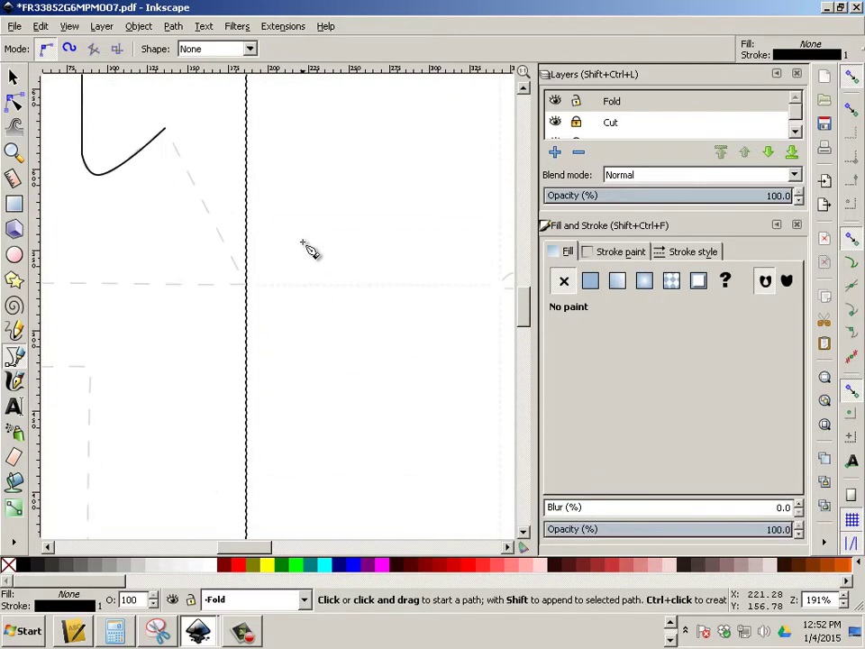
pyautogui.scroll(15, 309, 248)
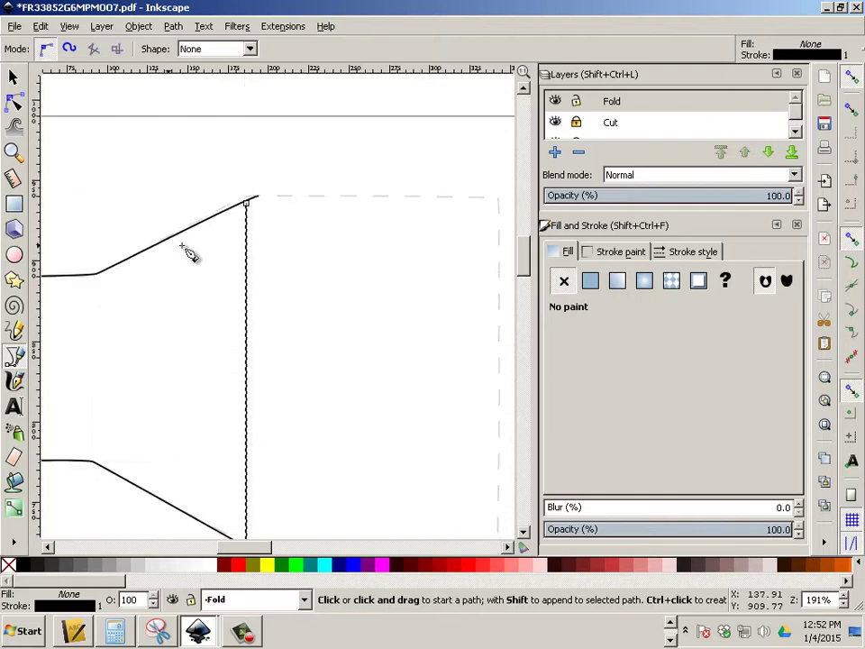
# Set the fold line's stroke paint to bright green, G 255 (RGBA 00ff00ff).
pyautogui.click(13, 78)
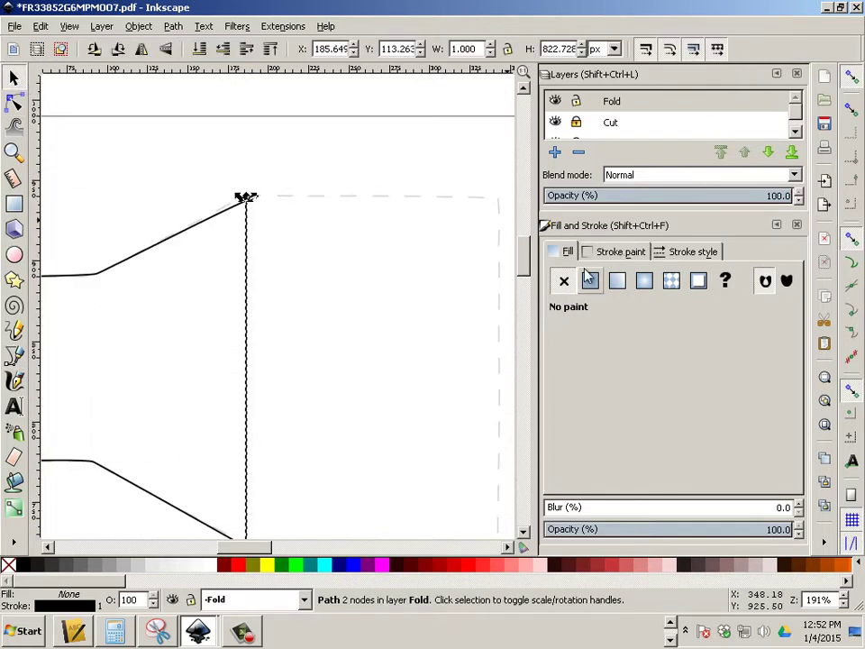
pyautogui.click(560, 252)
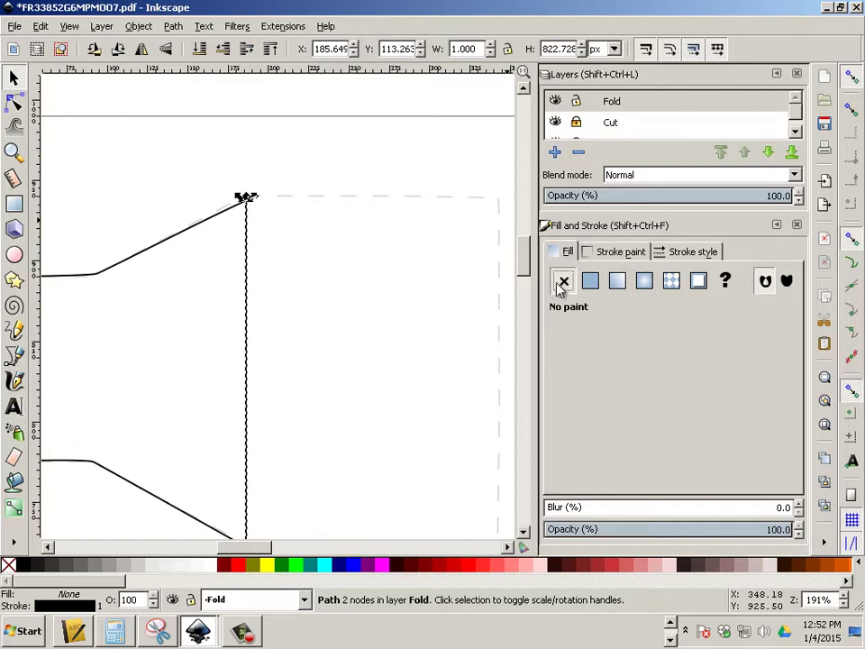
pyautogui.click(628, 256)
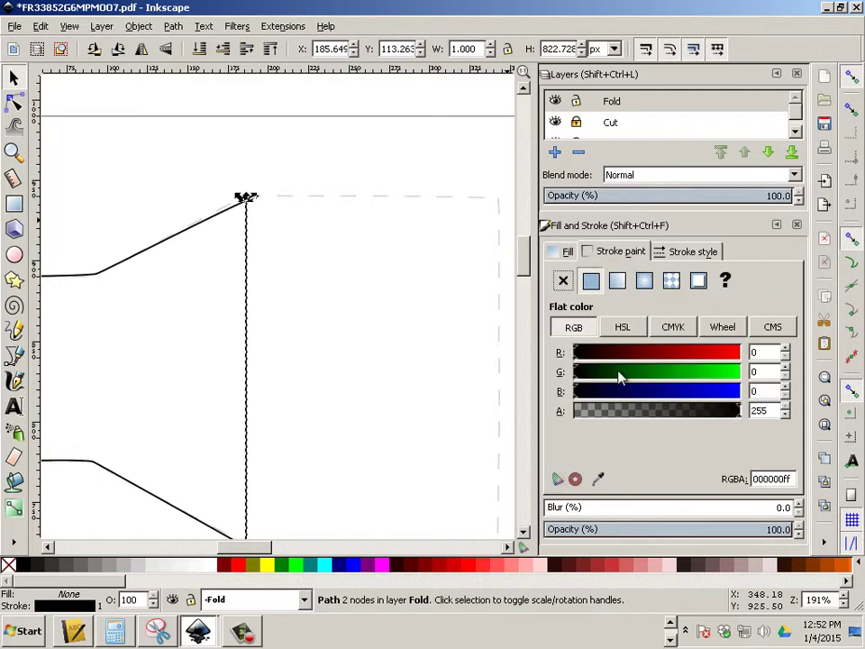
pyautogui.moveTo(619, 376); pyautogui.dragTo(739, 373)
pyautogui.click(446, 367)
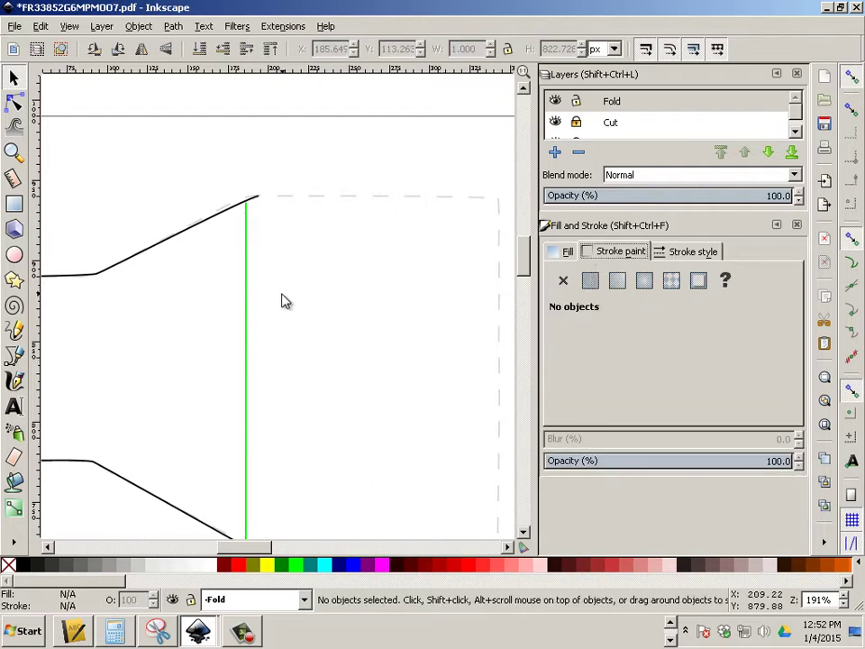
pyautogui.click(248, 308)
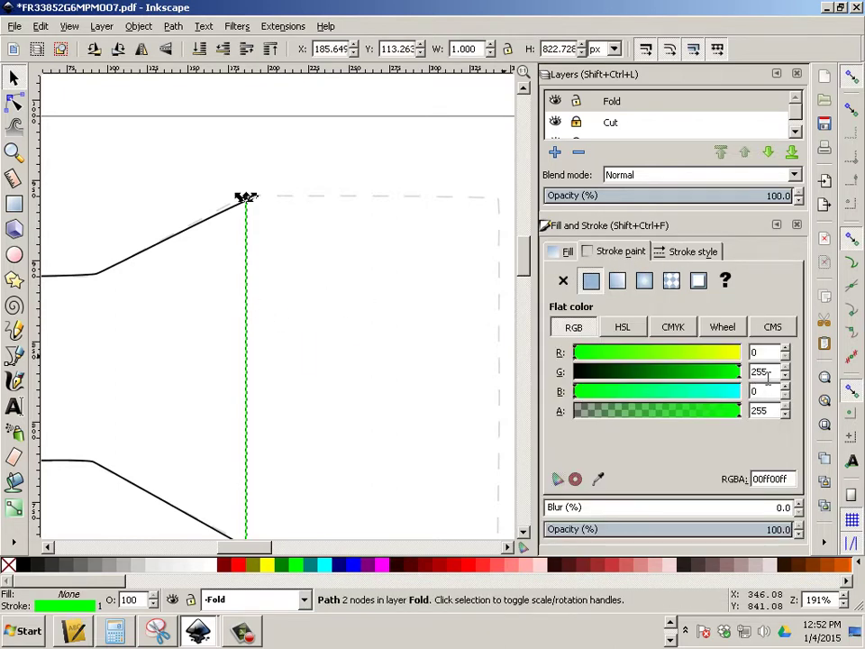
pyautogui.click(386, 343)
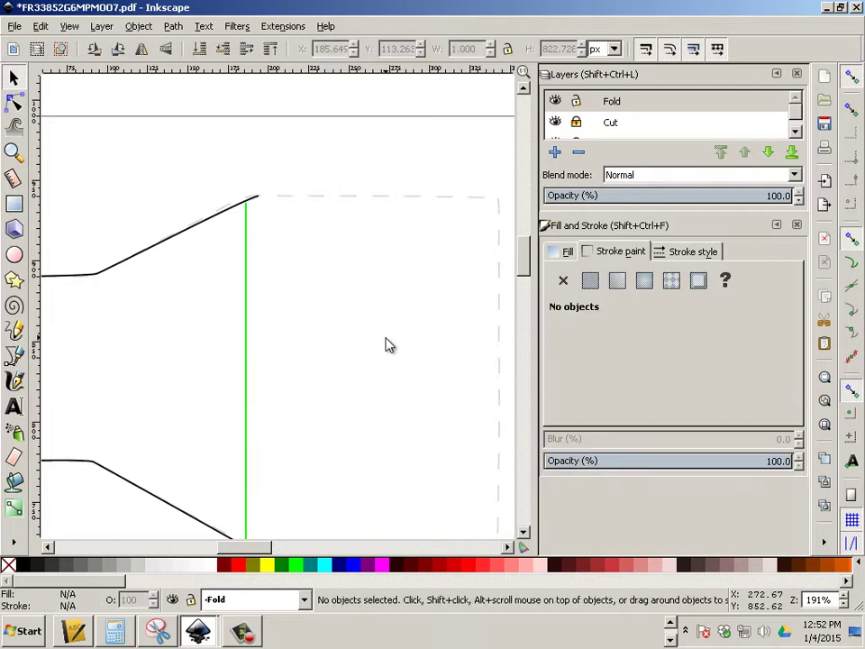
pyautogui.scroll(-4, 386, 343)
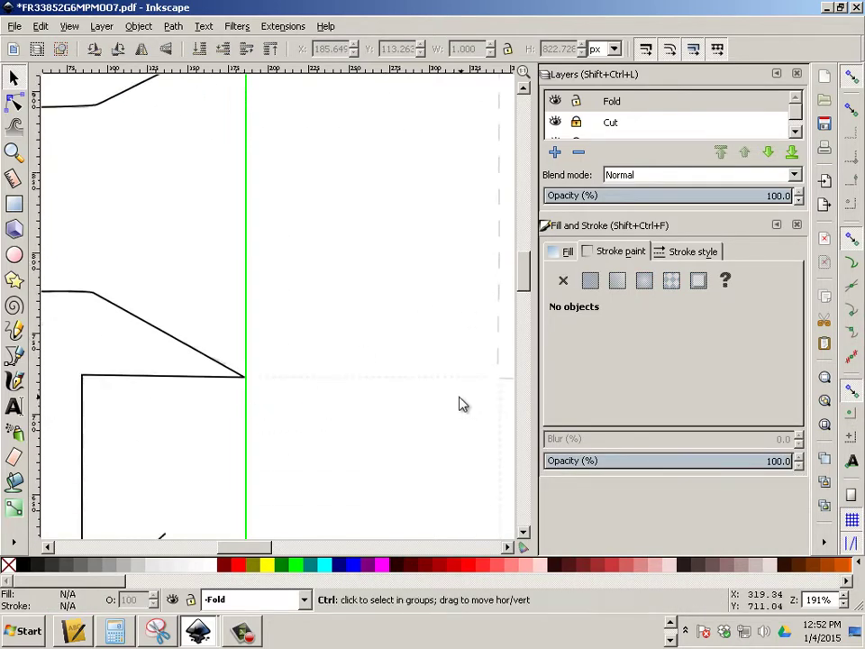
pyautogui.keyDown('ctrl'); pyautogui.scroll(-2, 462, 404); pyautogui.keyUp('ctrl')
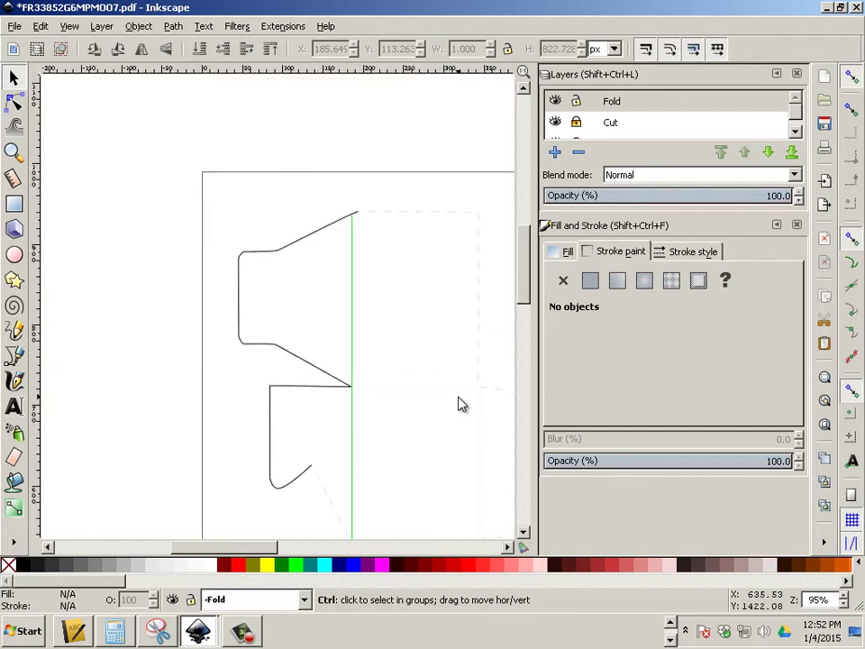
pyautogui.keyDown('ctrl'); pyautogui.scroll(2, 459, 404); pyautogui.keyUp('ctrl')
pyautogui.keyDown('ctrl'); pyautogui.scroll(-2, 460, 403); pyautogui.keyUp('ctrl')
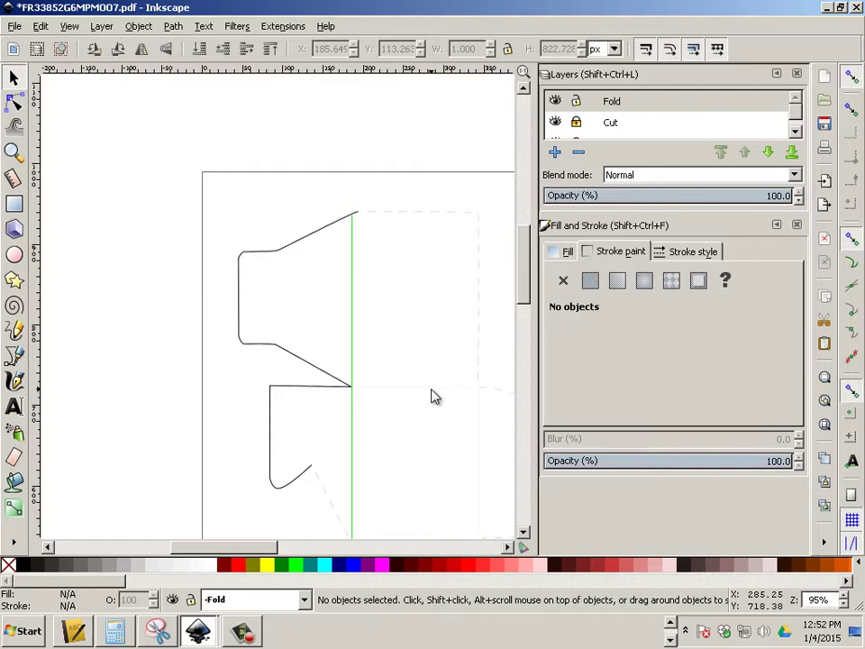
pyautogui.scroll(-3, 434, 397)
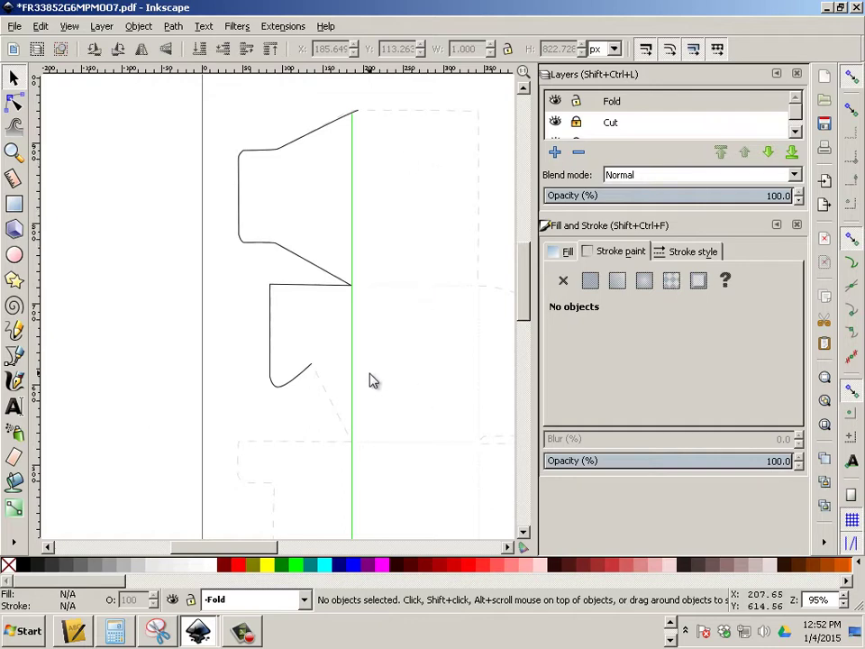
pyautogui.scroll(-3, 374, 379)
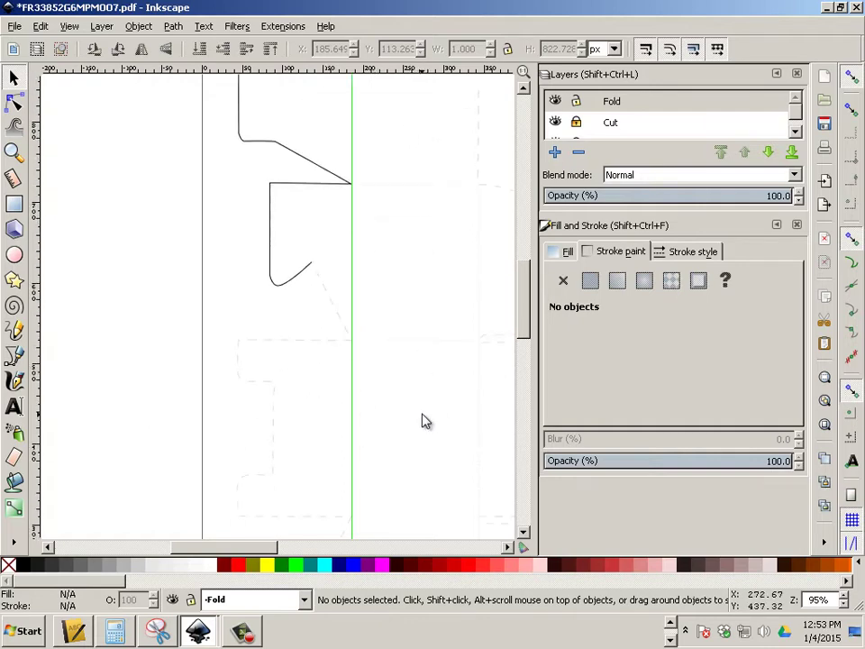
pyautogui.scroll(-5, 427, 421)
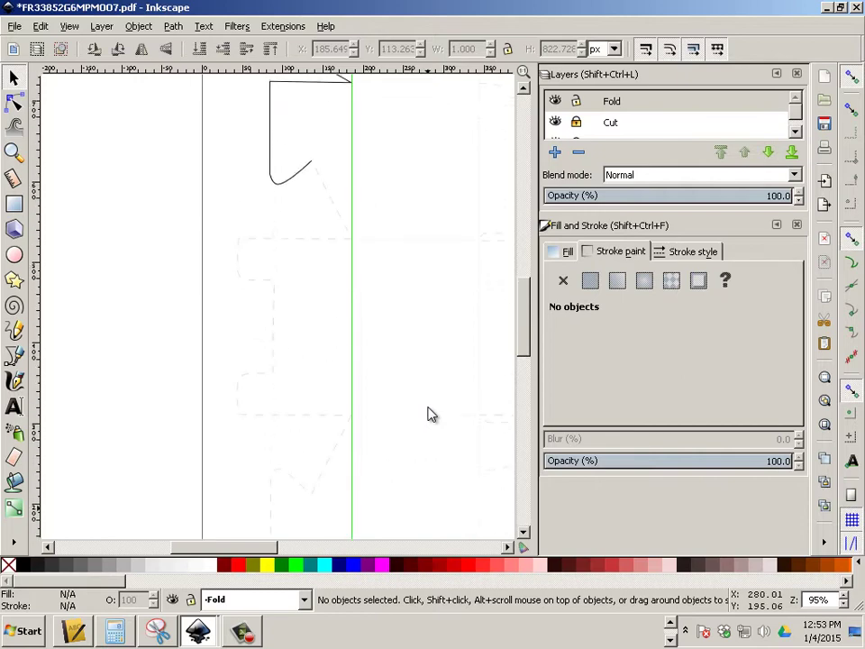
pyautogui.scroll(7, 431, 414)
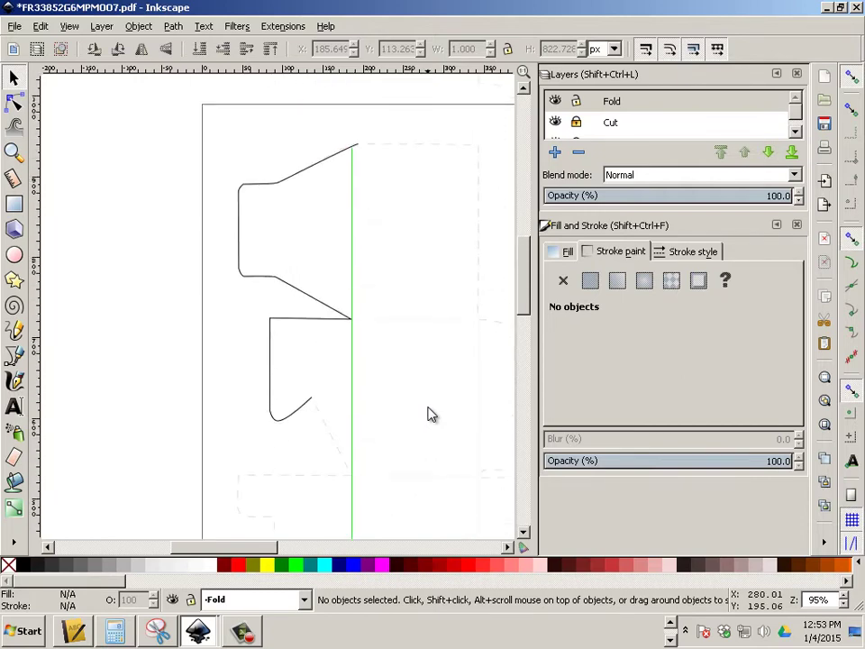
pyautogui.scroll(3, 431, 414)
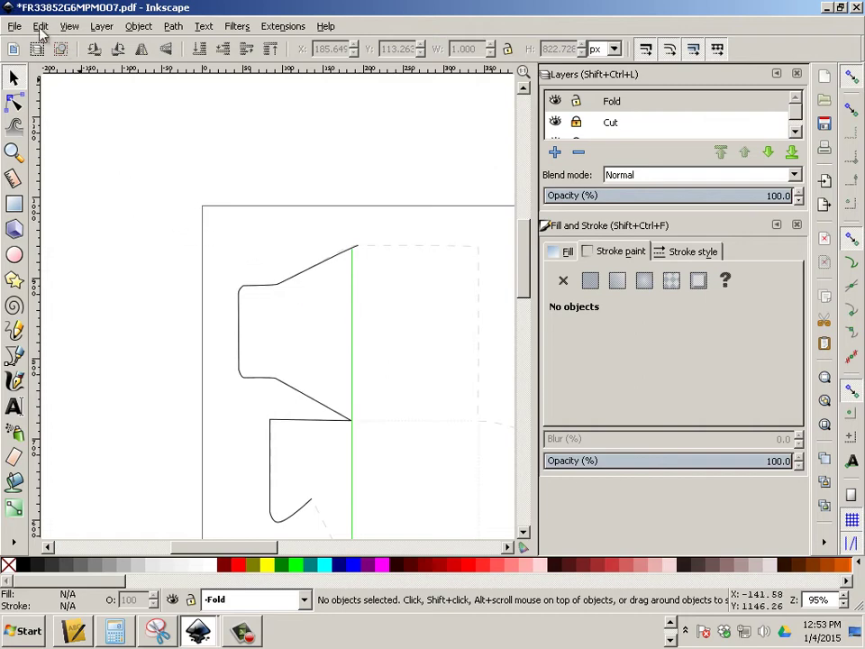
# Browse the Open dialog through admin, Dropbox and _jacc to the Box Example folder.
pyautogui.click(16, 26)
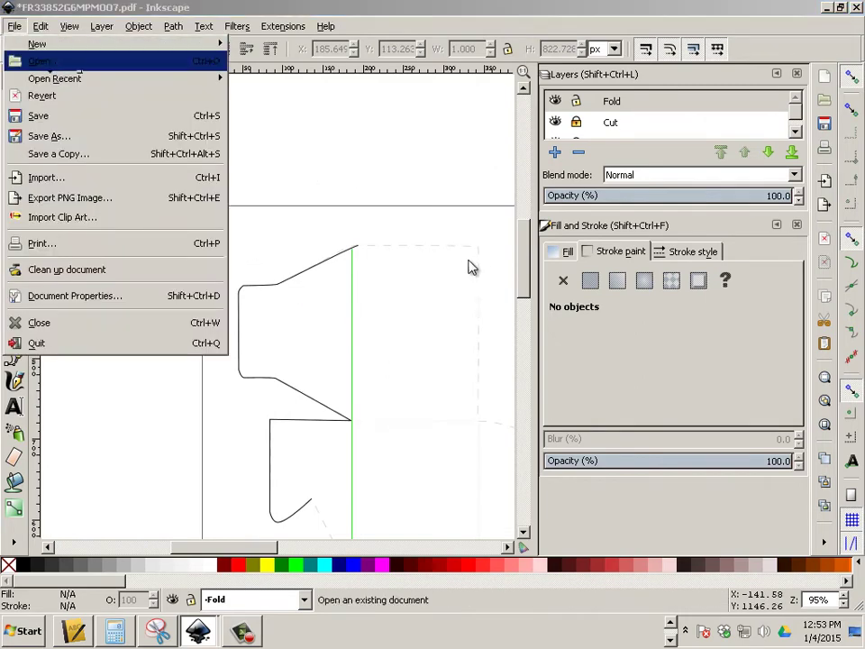
pyautogui.press('Return')
pyautogui.click(298, 52)
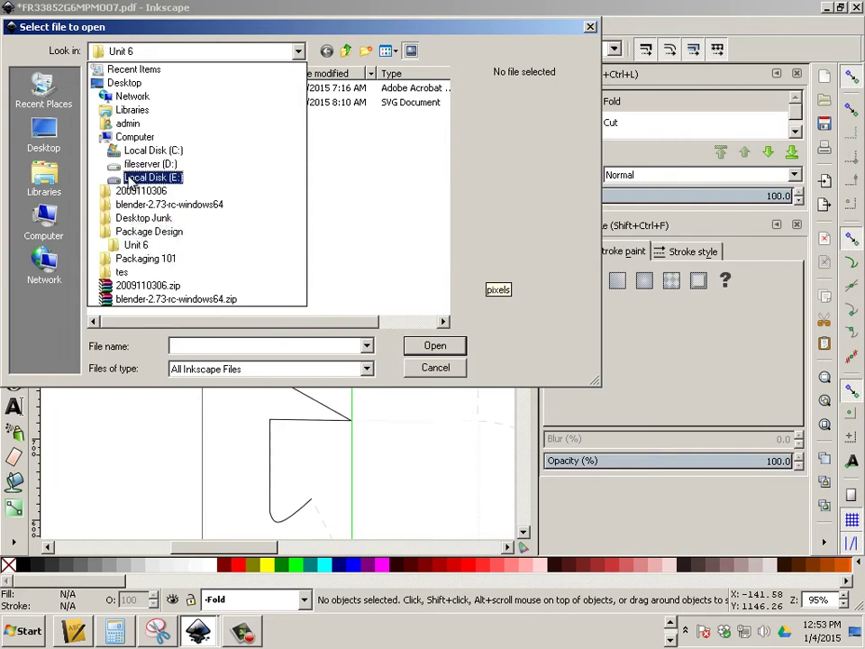
pyautogui.click(123, 123)
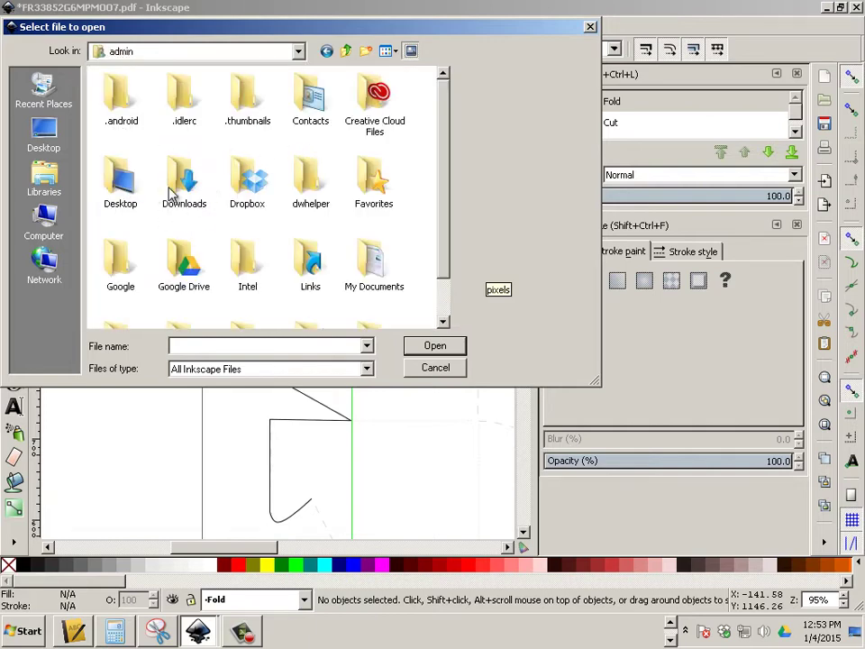
pyautogui.doubleClick(244, 185)
pyautogui.click(139, 188)
pyautogui.scroll(-1, 126, 190)
pyautogui.doubleClick(135, 204)
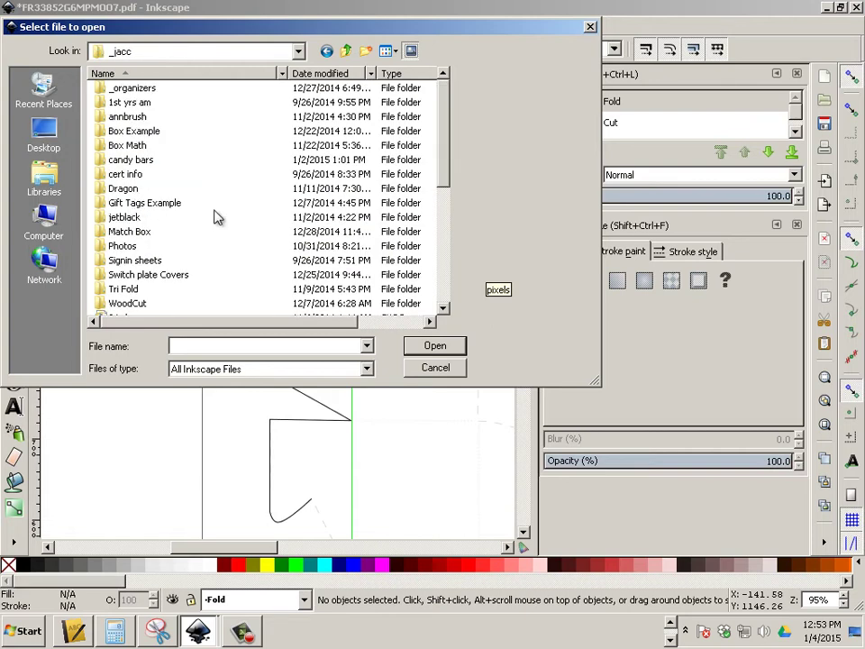
pyautogui.click(200, 204)
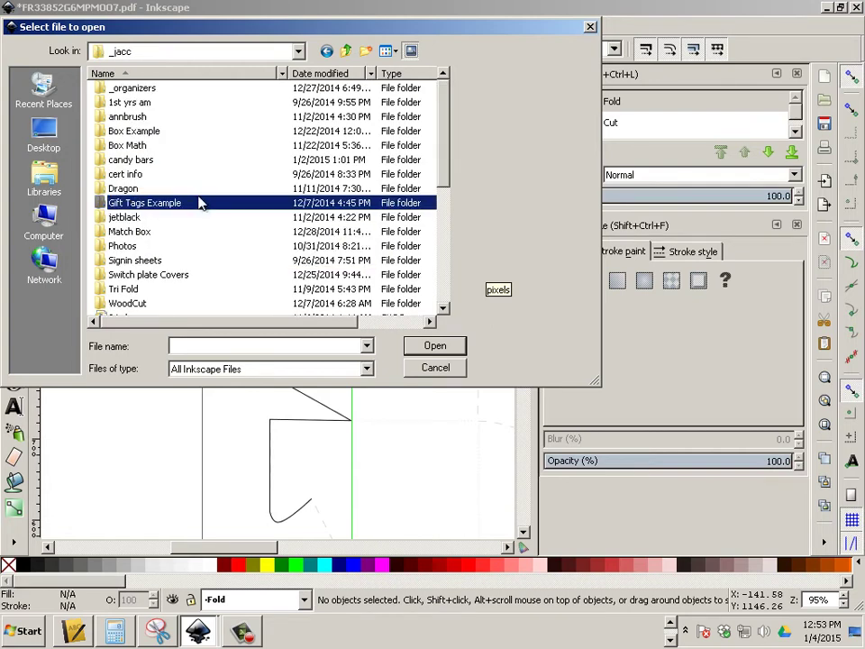
pyautogui.doubleClick(153, 137)
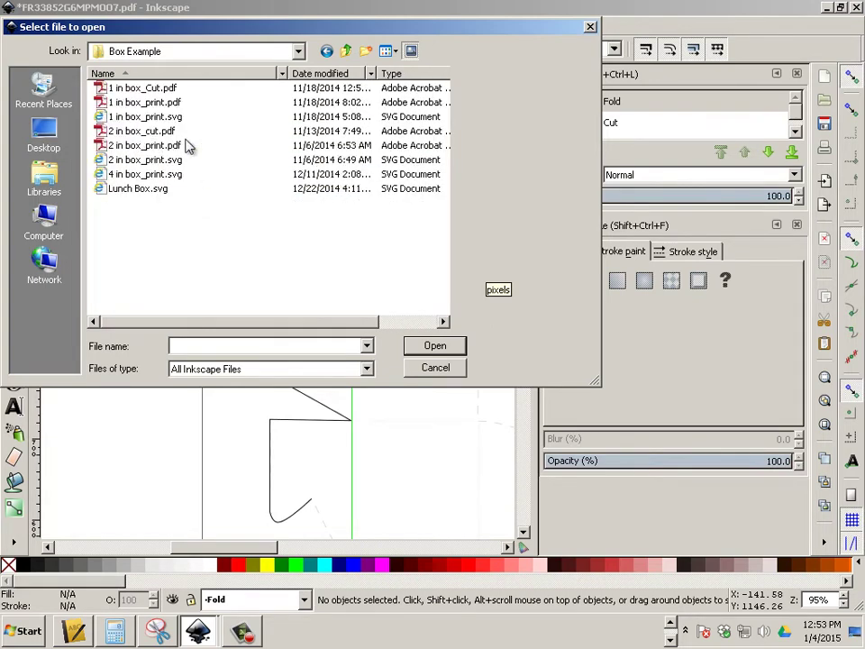
# Pick 2 in box_print.svg from the Box Example files and open it in a new window.
pyautogui.click(135, 119)
pyautogui.click(137, 131)
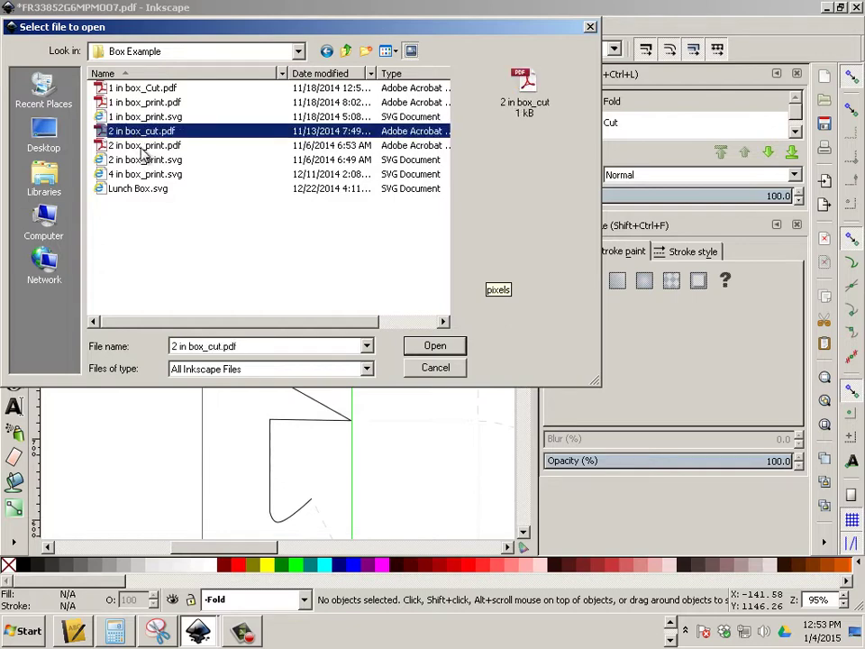
pyautogui.click(141, 147)
pyautogui.click(141, 160)
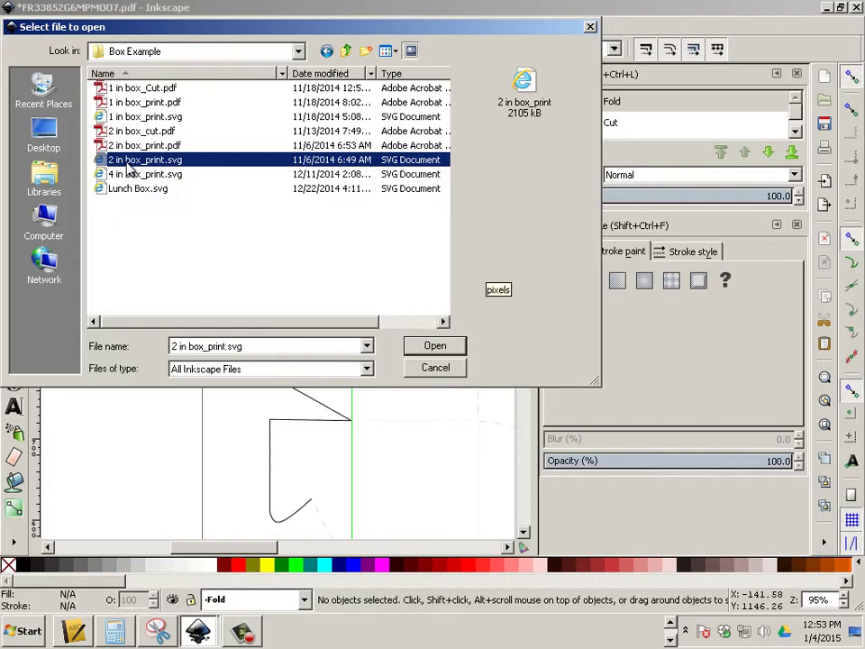
pyautogui.rightClick(122, 164)
pyautogui.click(415, 342)
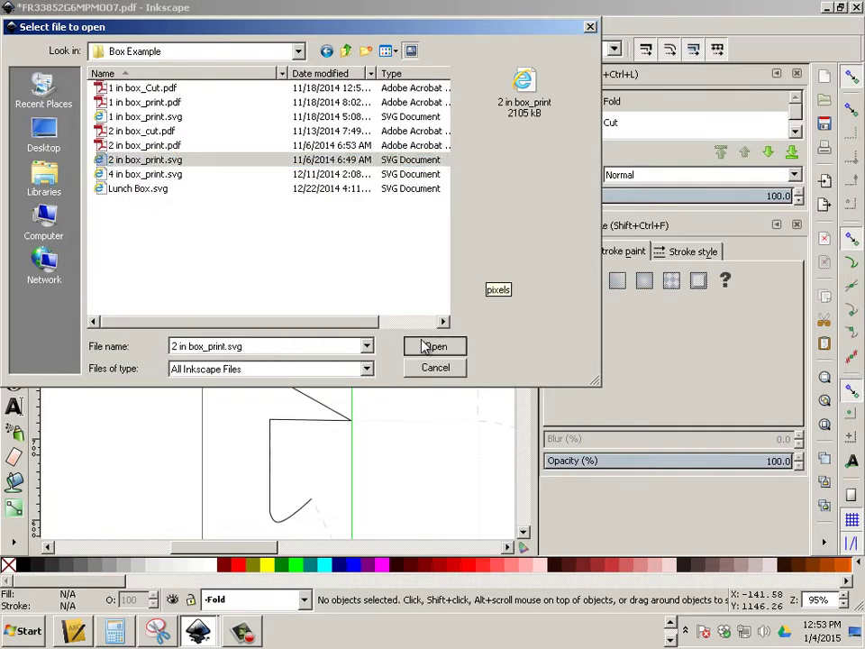
pyautogui.click(414, 343)
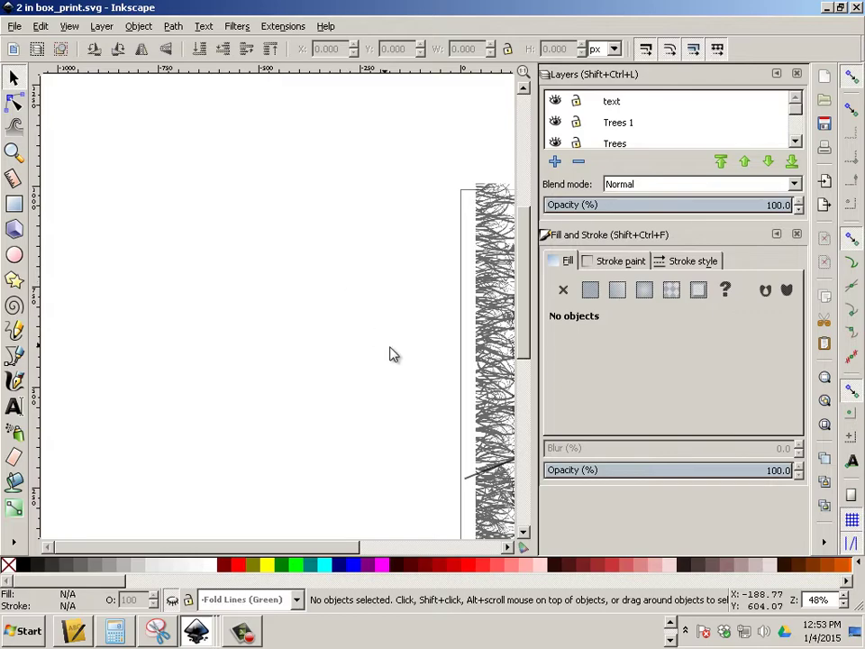
pyautogui.press('space')
pyautogui.scroll(1, 232, 297)
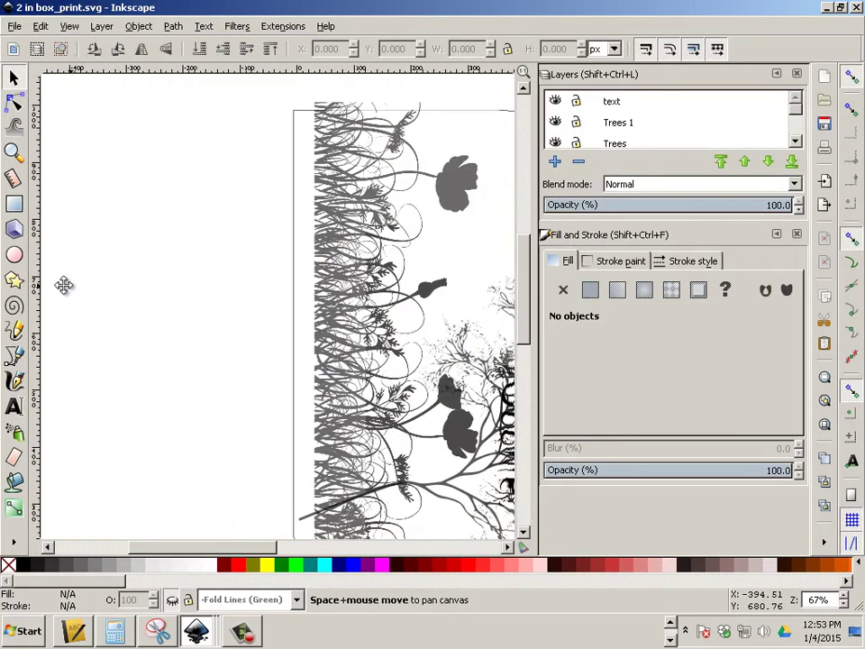
pyautogui.moveTo(257, 328); pyautogui.dragTo(142, 287)
pyautogui.scroll(-1, 379, 327)
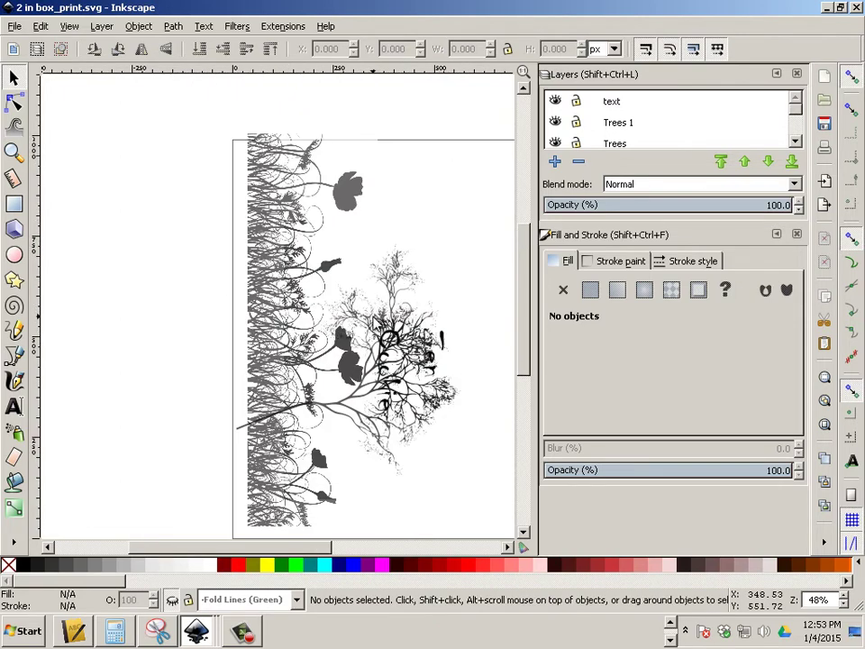
pyautogui.scroll(-2, 620, 131)
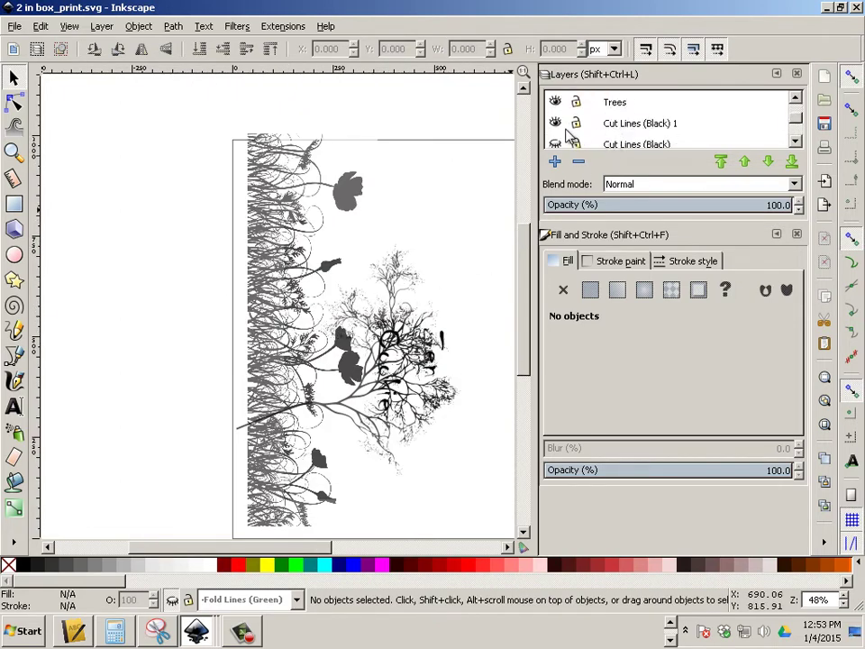
pyautogui.scroll(-1, 568, 135)
pyautogui.scroll(1, 561, 133)
pyautogui.scroll(2, 557, 140)
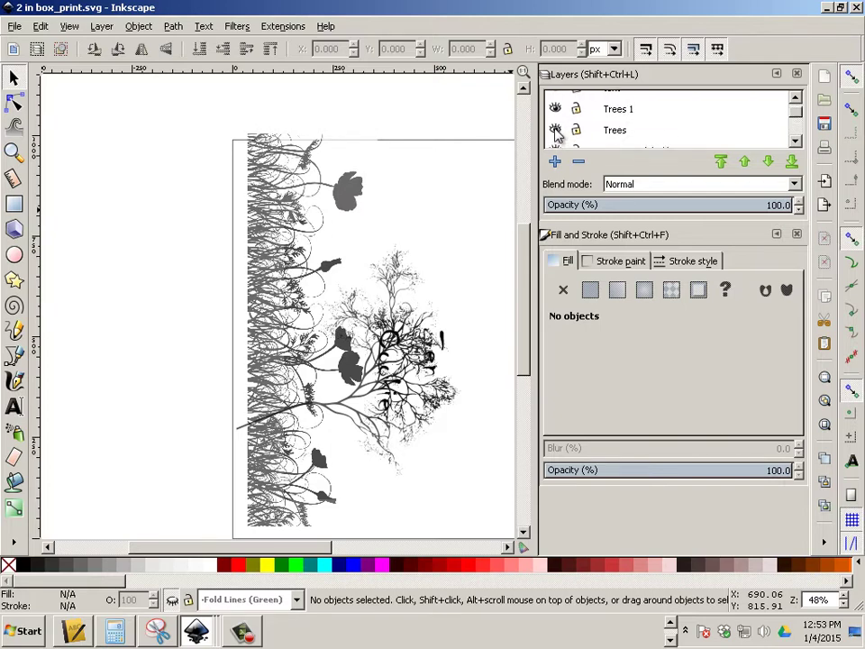
pyautogui.click(555, 130)
pyautogui.click(555, 130)
pyautogui.click(554, 108)
pyautogui.click(554, 108)
pyautogui.scroll(1, 555, 113)
pyautogui.click(555, 120)
pyautogui.click(555, 120)
pyautogui.click(555, 102)
pyautogui.click(555, 102)
pyautogui.scroll(-4, 555, 108)
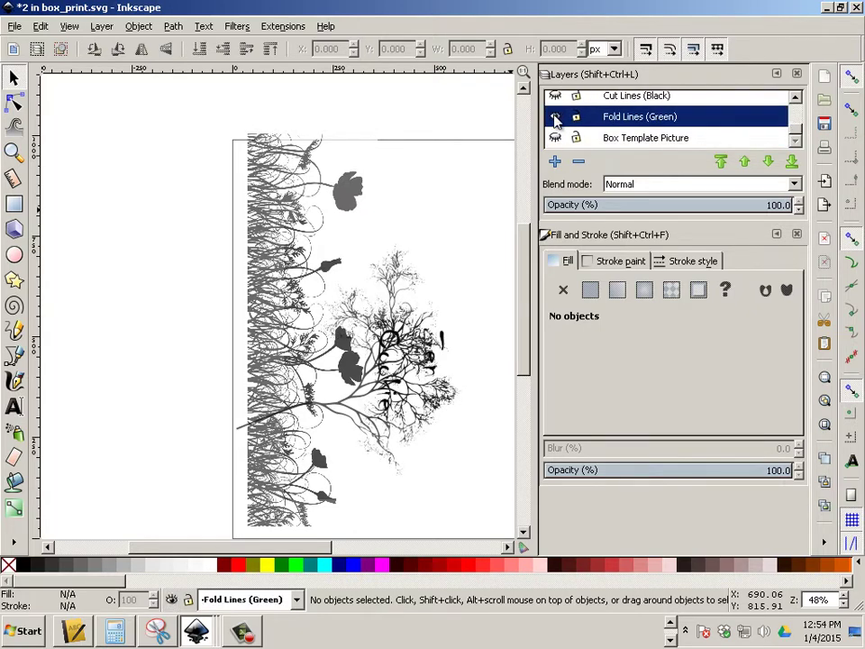
pyautogui.click(556, 120)
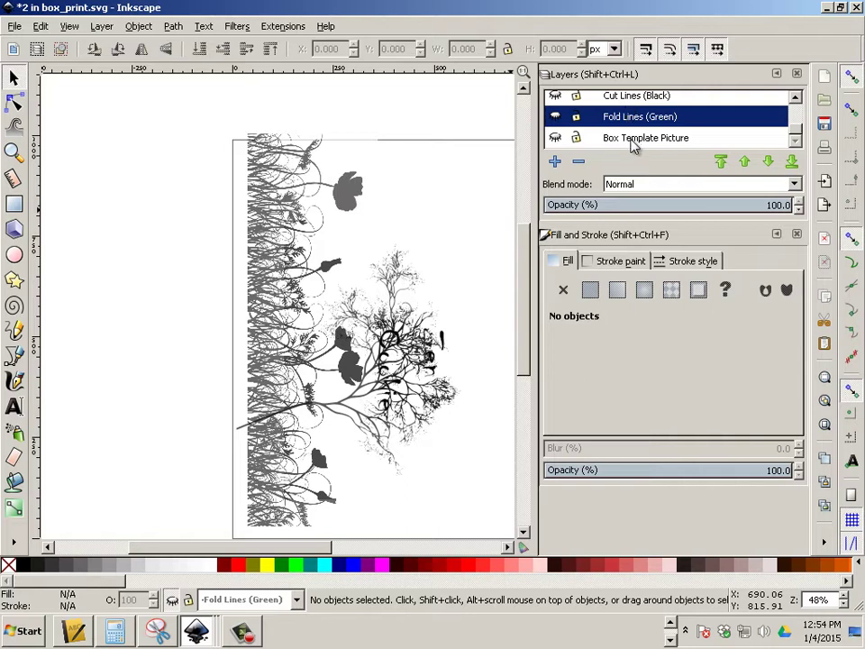
pyautogui.scroll(1, 634, 147)
pyautogui.scroll(-2, 628, 147)
pyautogui.scroll(2, 628, 145)
pyautogui.click(553, 142)
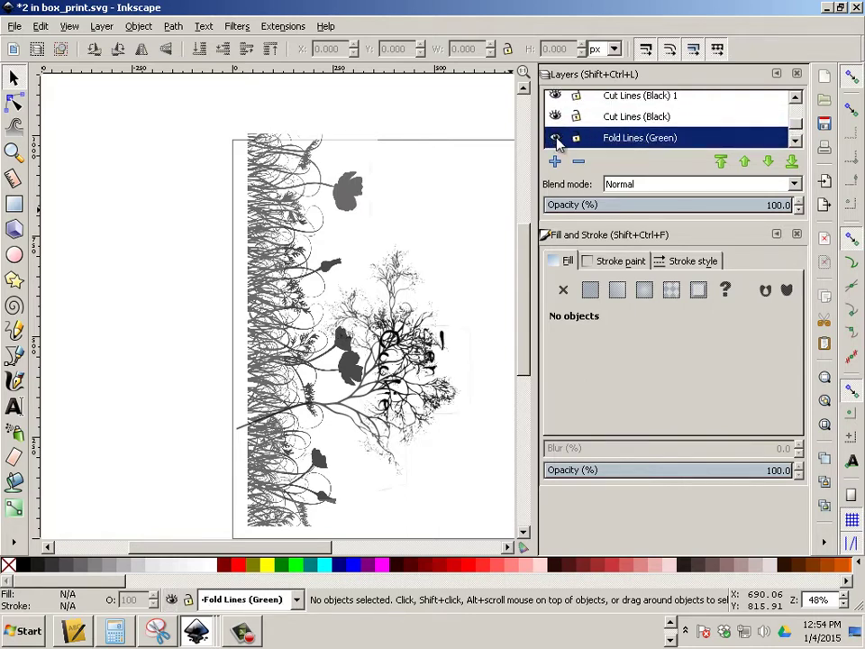
pyautogui.scroll(-1, 555, 144)
pyautogui.click(555, 140)
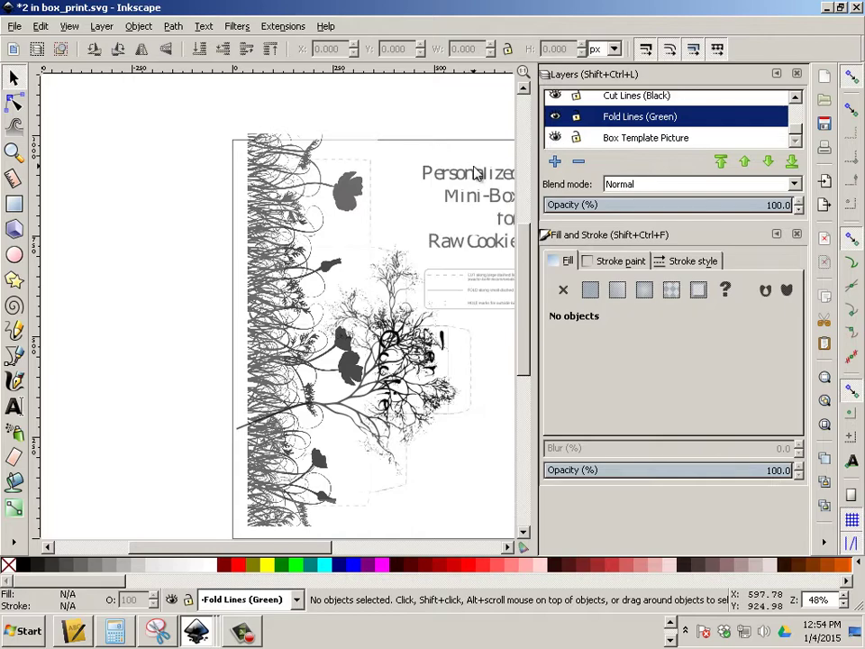
pyautogui.click(555, 140)
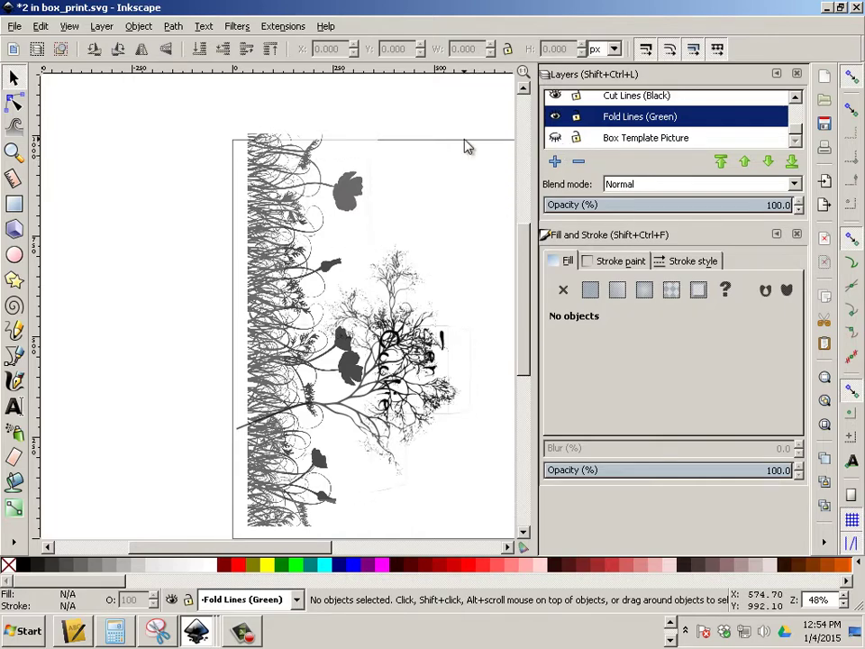
pyautogui.keyDown('ctrl'); pyautogui.scroll(3, 433, 153); pyautogui.keyUp('ctrl')
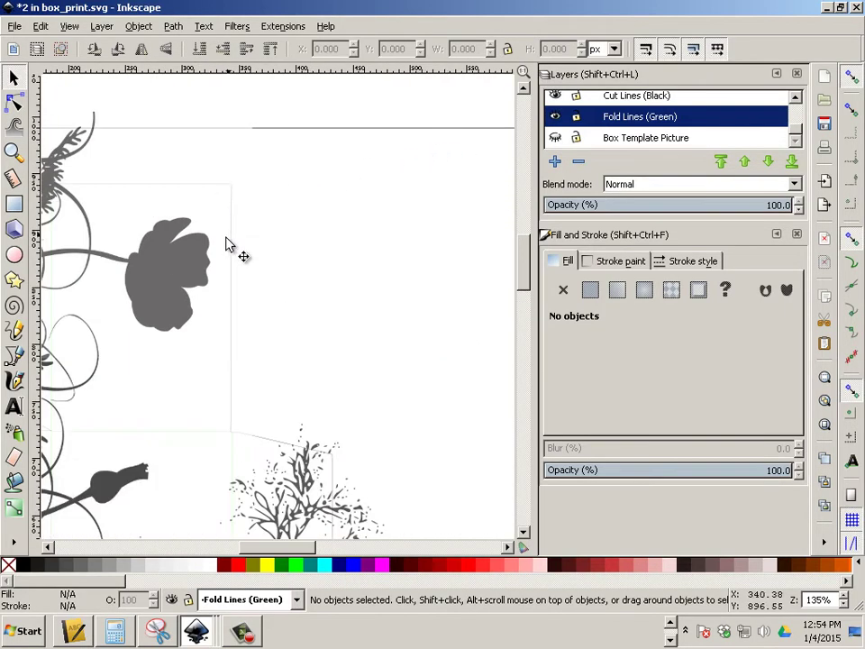
pyautogui.scroll(-4, 226, 324)
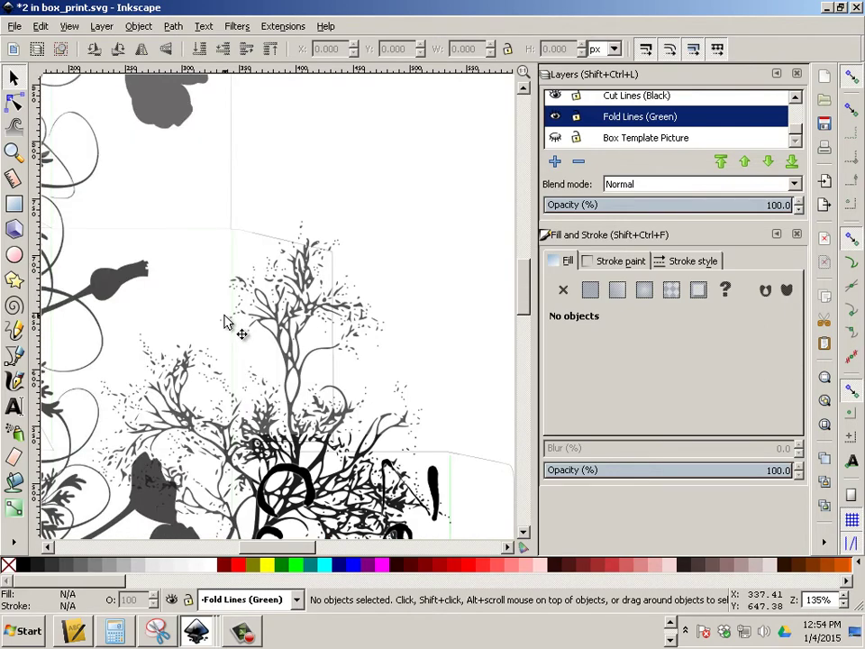
pyautogui.keyDown('ctrl'); pyautogui.scroll(-2, 225, 320); pyautogui.keyUp('ctrl')
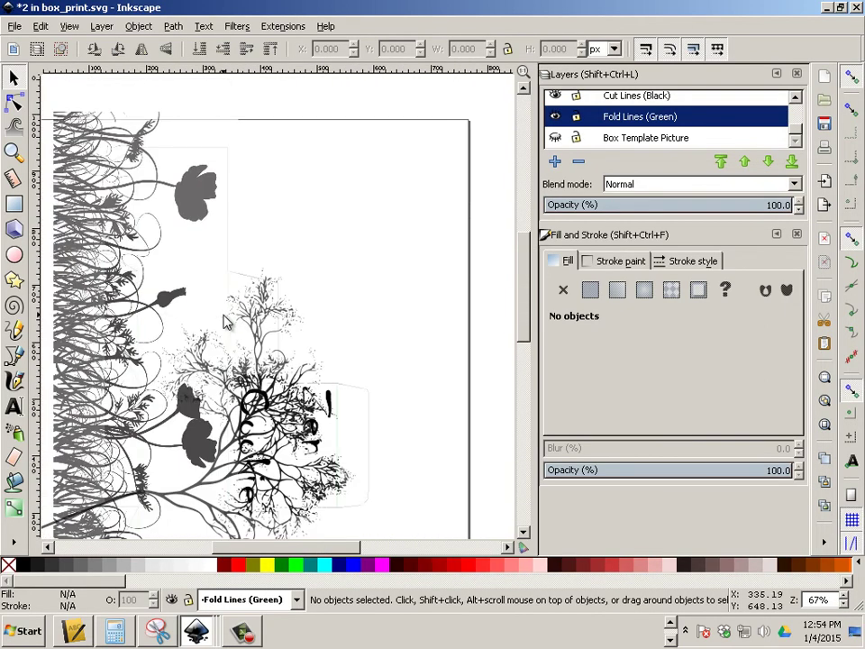
pyautogui.keyDown('ctrl'); pyautogui.scroll(3, 226, 322); pyautogui.keyUp('ctrl')
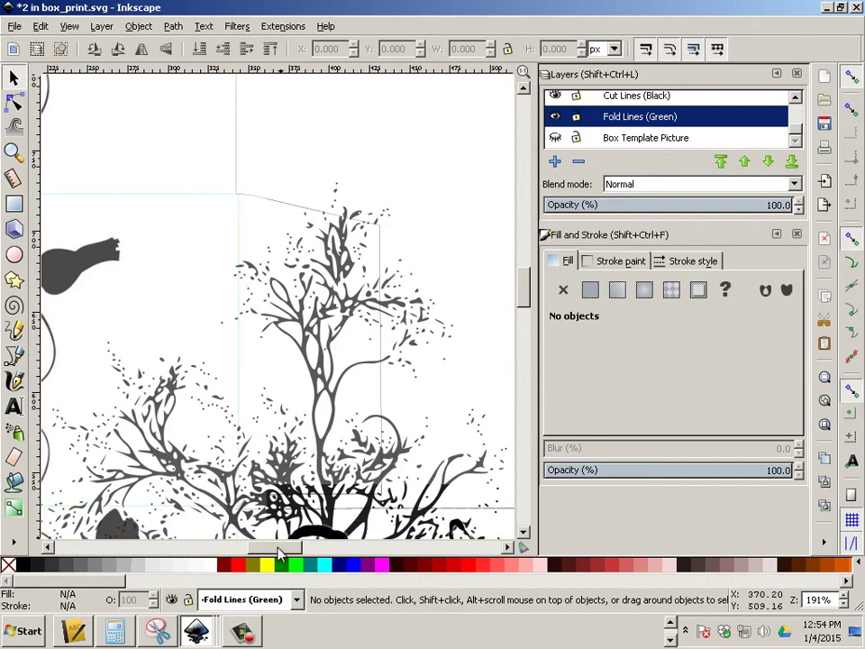
pyautogui.moveTo(275, 547); pyautogui.dragTo(234, 546)
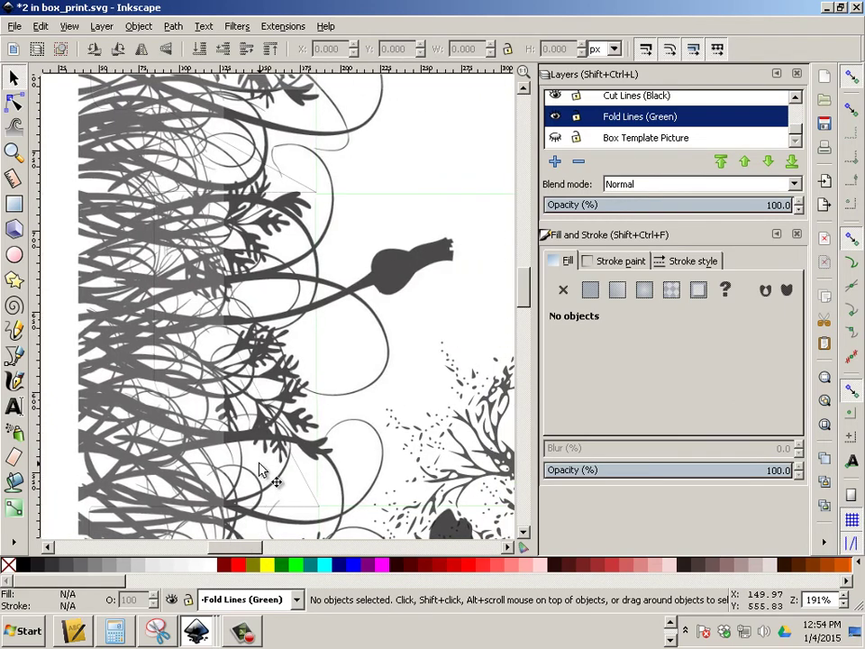
pyautogui.keyDown('ctrl'); pyautogui.scroll(-2, 390, 351); pyautogui.keyUp('ctrl')
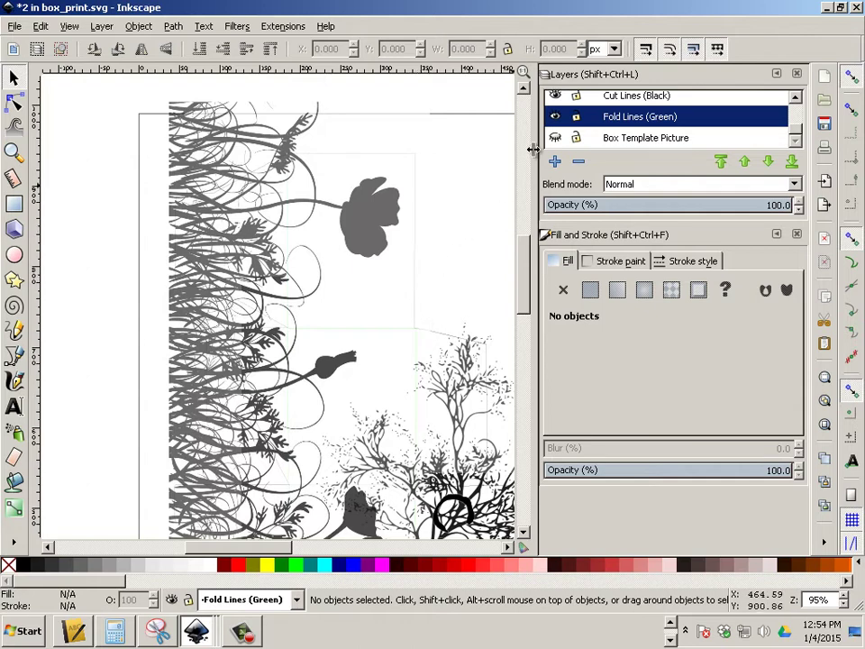
# Hide the Cut Lines (Black), Fold Lines (Green) and Cut Lines (Black) 1 layers.
pyautogui.click(555, 116)
pyautogui.click(555, 94)
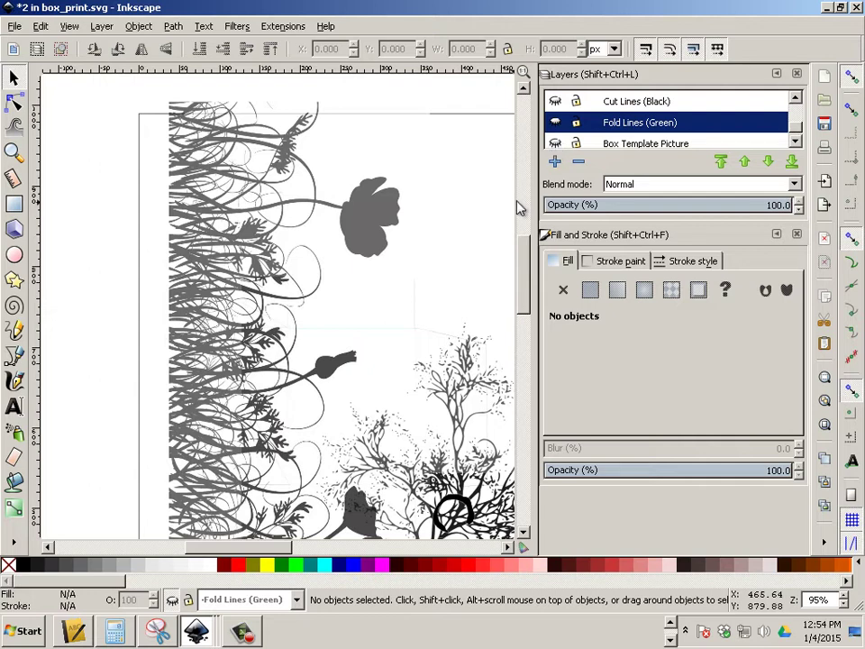
pyautogui.scroll(-1, 451, 209)
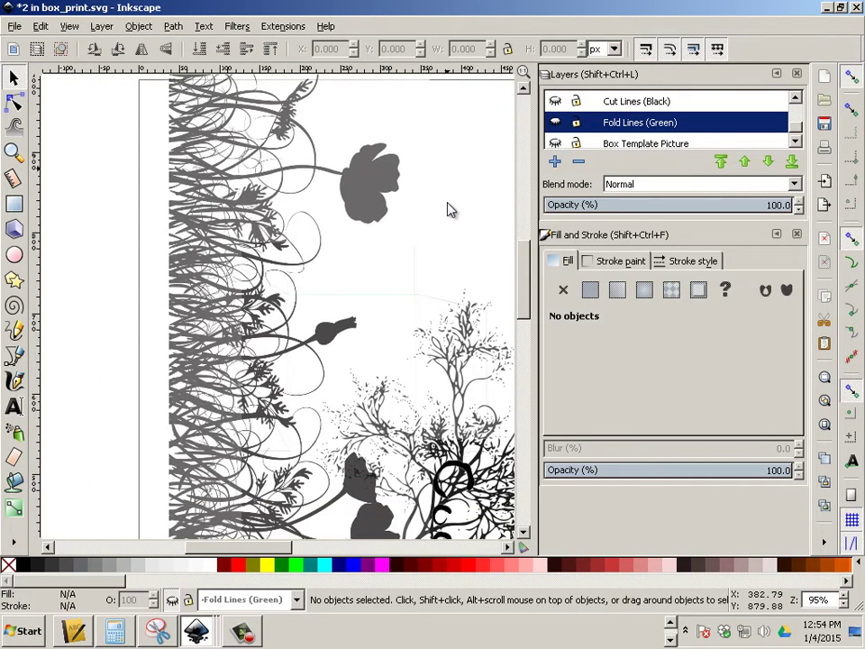
pyautogui.scroll(2, 561, 126)
pyautogui.click(556, 121)
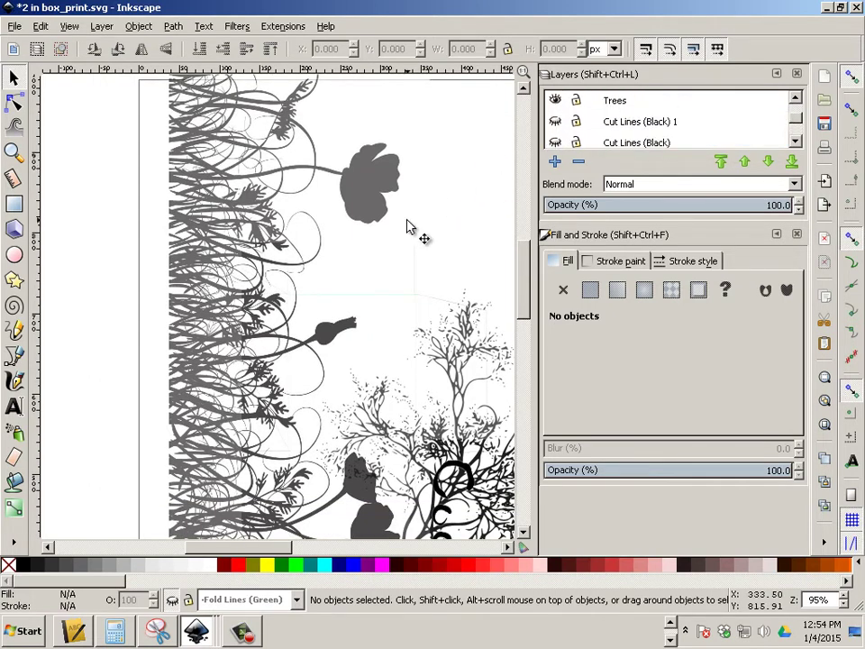
# Hide the Trees layer's grass artwork so only the faint box outline stays visible.
pyautogui.scroll(-4, 453, 227)
pyautogui.scroll(5, 450, 226)
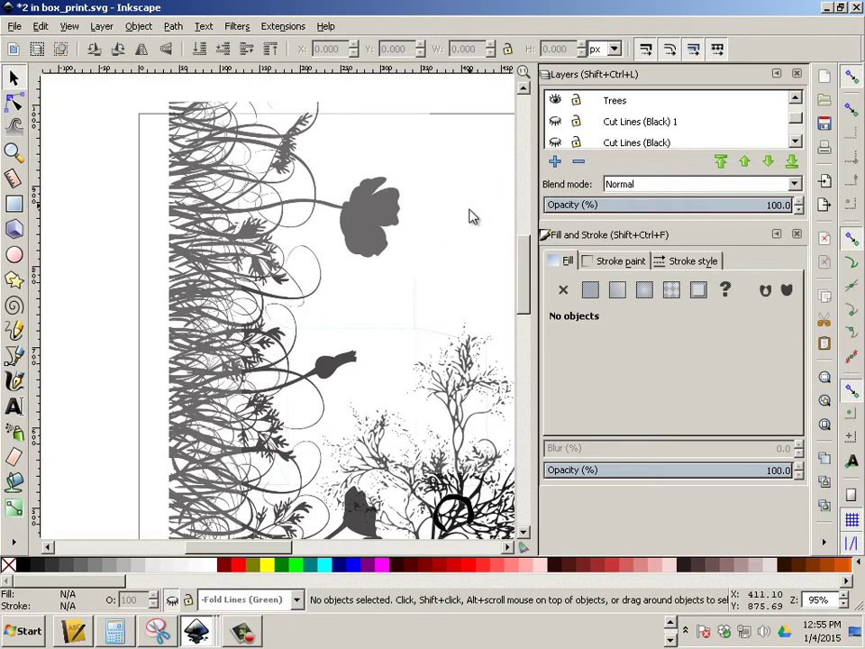
pyautogui.scroll(-9, 468, 216)
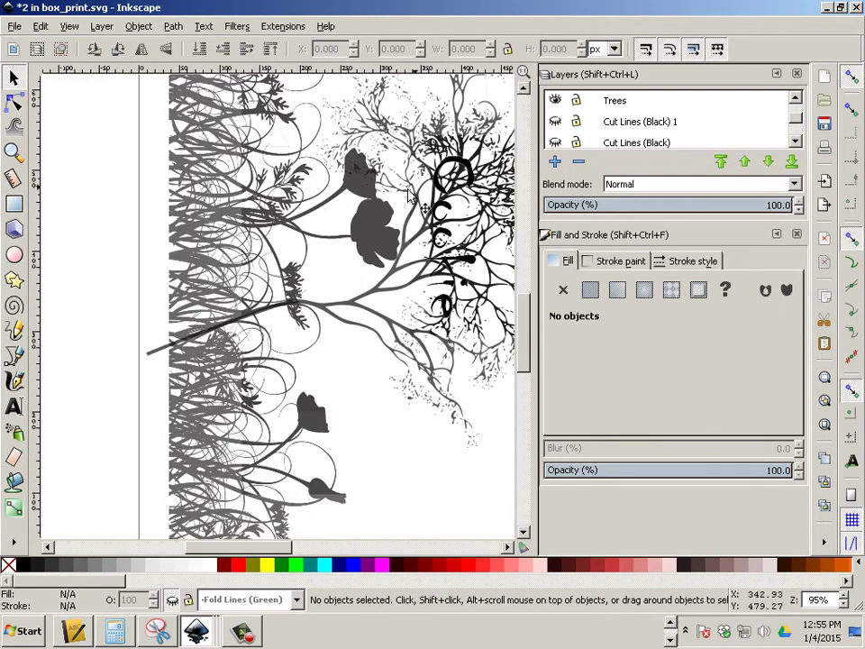
pyautogui.scroll(5, 433, 203)
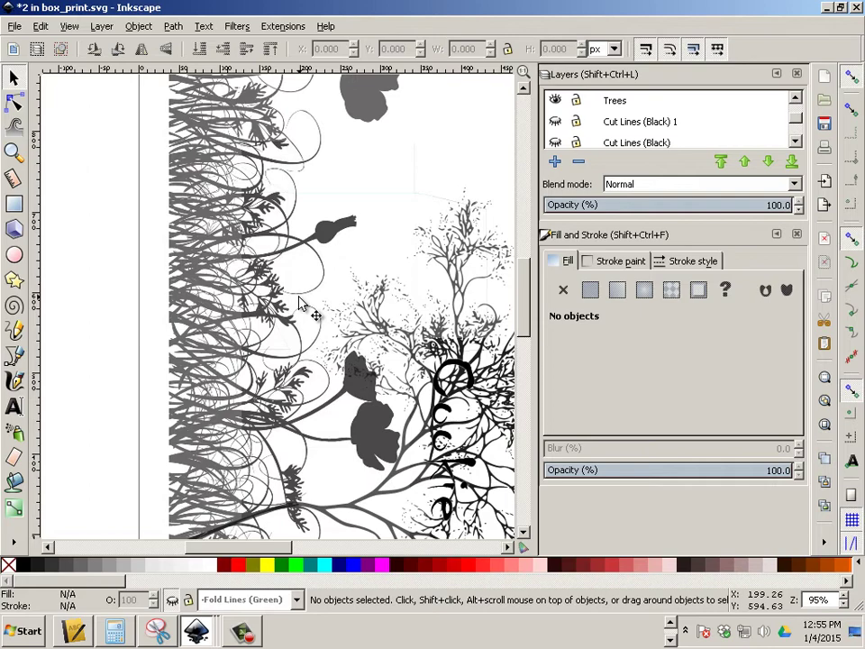
pyautogui.scroll(5, 300, 303)
pyautogui.scroll(-3, 300, 304)
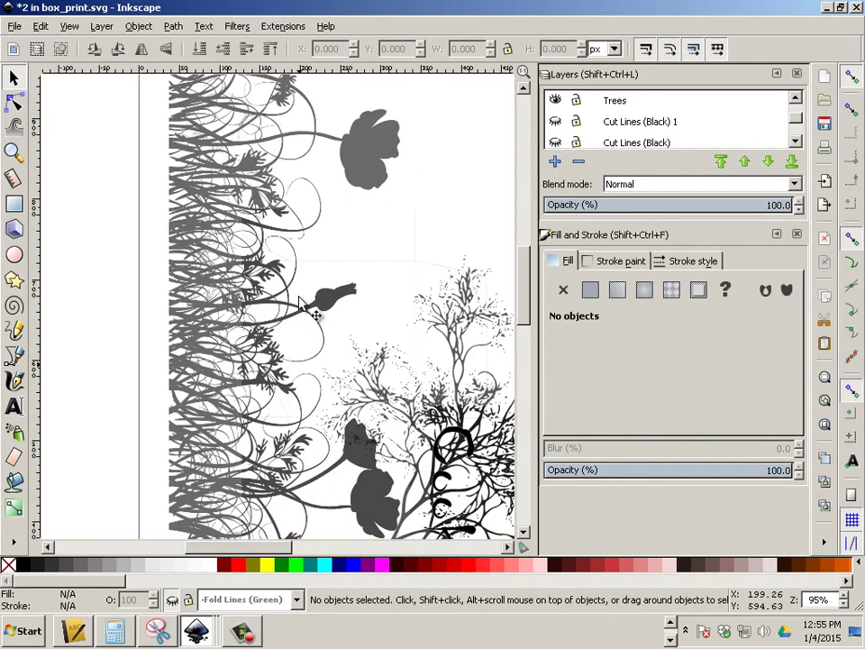
pyautogui.click(555, 101)
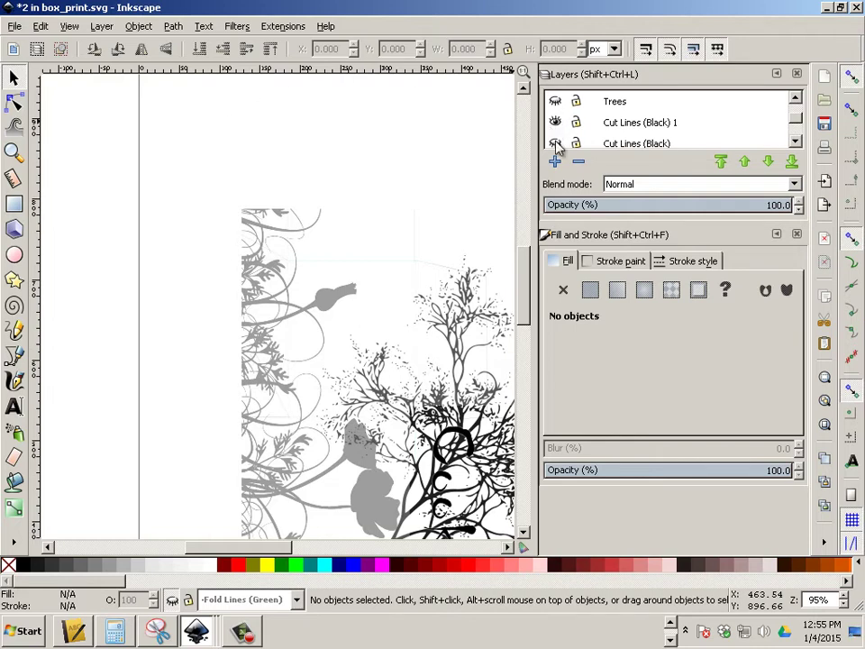
pyautogui.scroll(-2, 556, 142)
pyautogui.click(556, 141)
pyautogui.scroll(2, 556, 133)
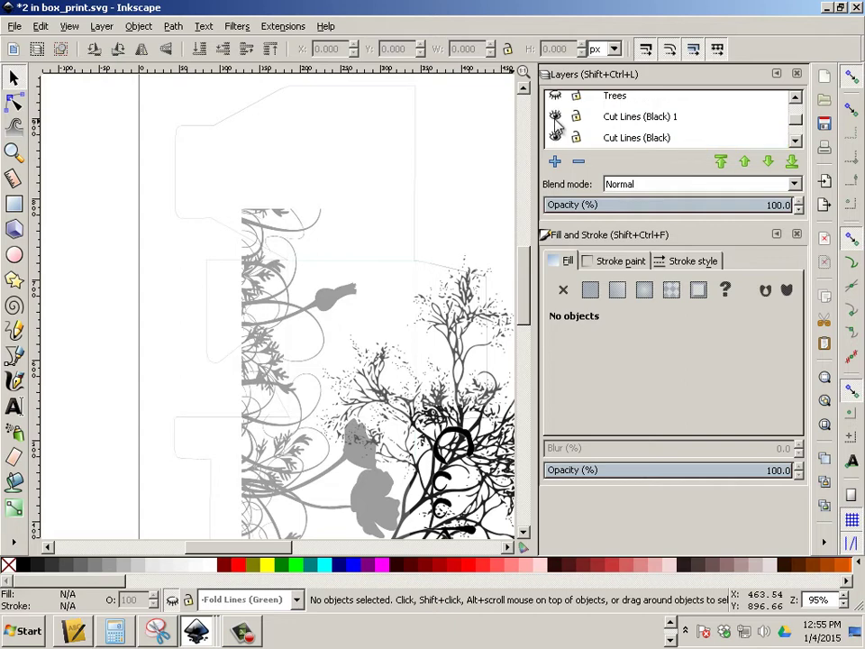
pyautogui.scroll(2, 556, 122)
# Hide the grey plants layer and the text lettering, then zoom in and out to inspect the outlines.
pyautogui.click(556, 115)
pyautogui.click(555, 95)
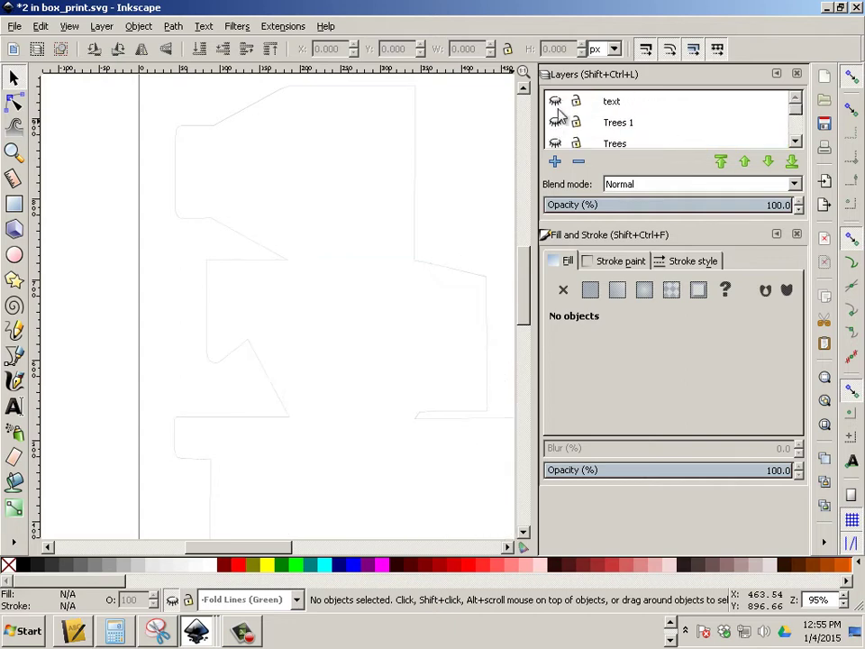
pyautogui.scroll(-1, 558, 141)
pyautogui.scroll(-1, 558, 142)
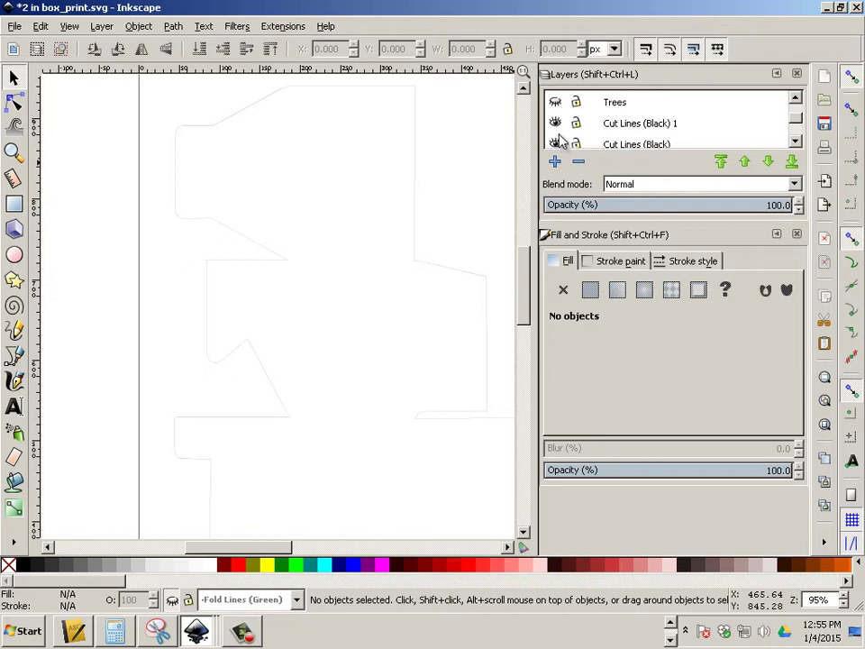
pyautogui.scroll(-1, 558, 141)
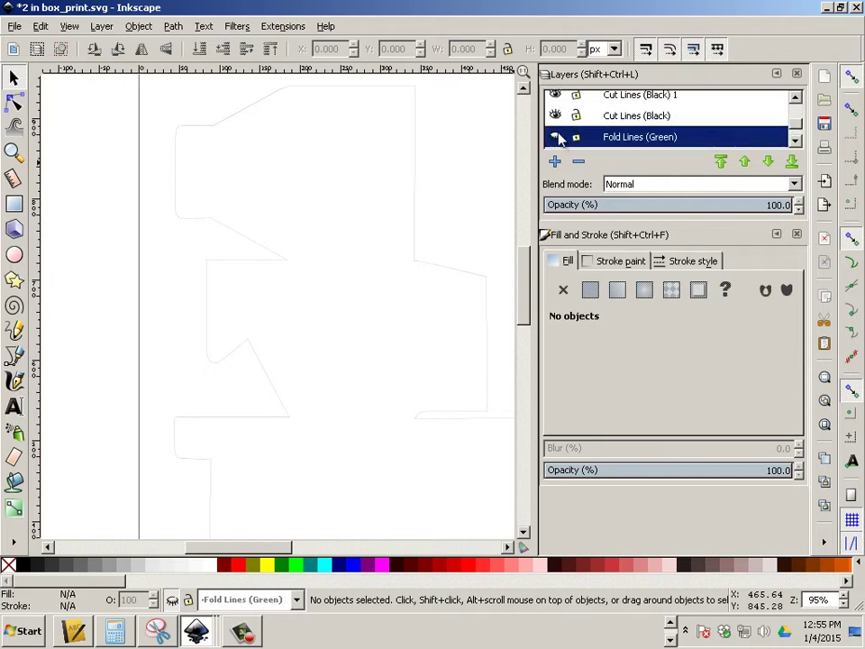
pyautogui.scroll(-1, 454, 187)
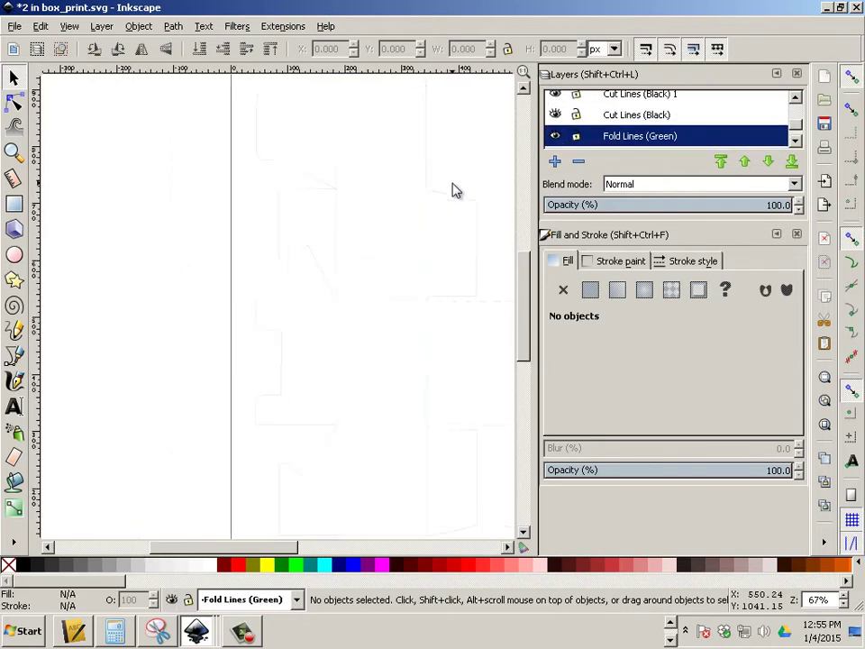
pyautogui.scroll(3, 497, 208)
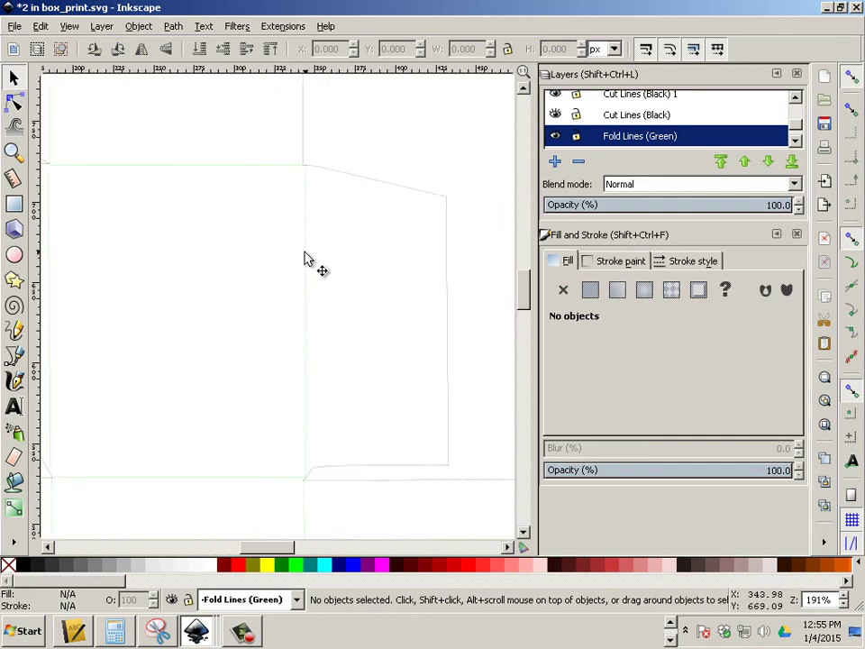
pyautogui.scroll(-5, 304, 260)
pyautogui.scroll(2, 304, 259)
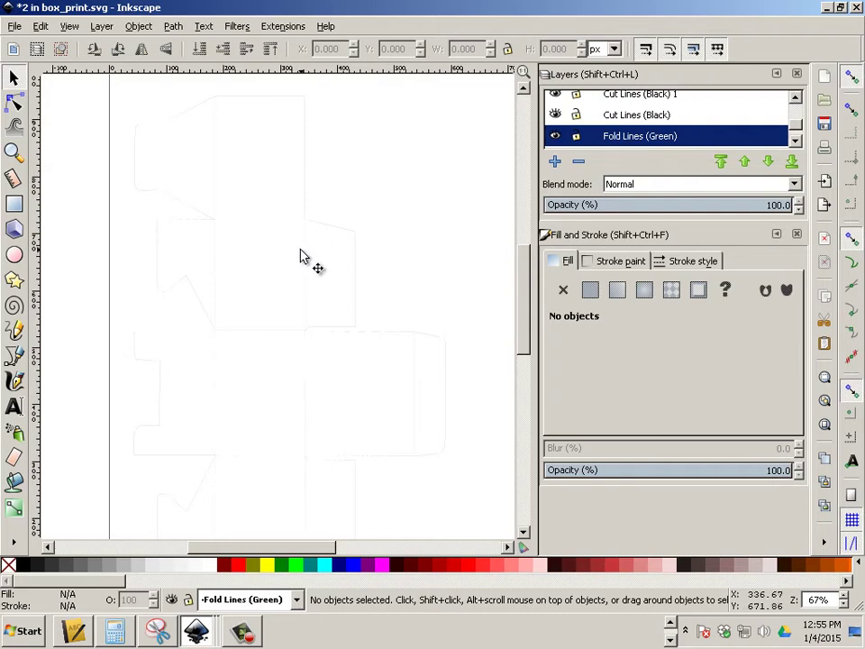
pyautogui.scroll(3, 302, 257)
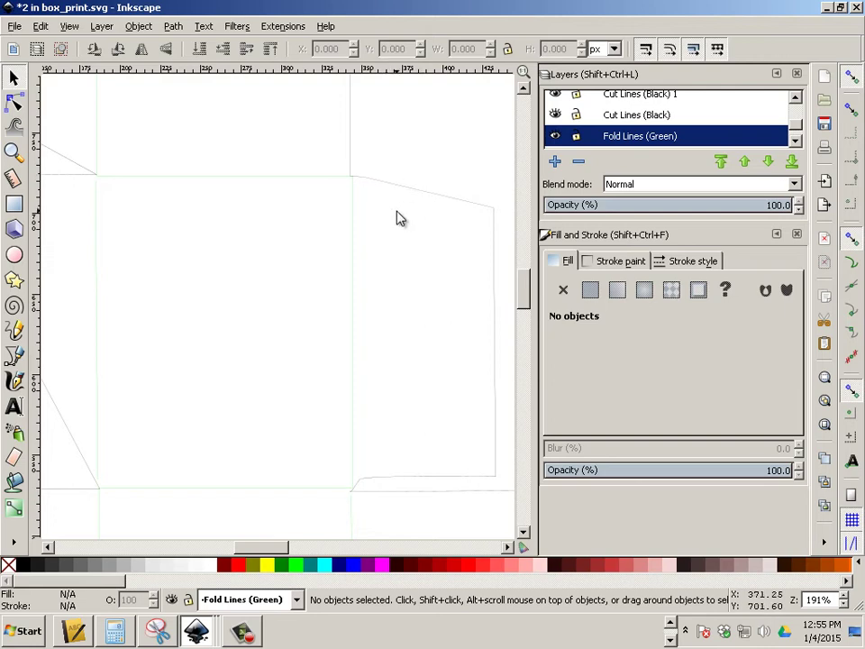
pyautogui.scroll(-3, 399, 219)
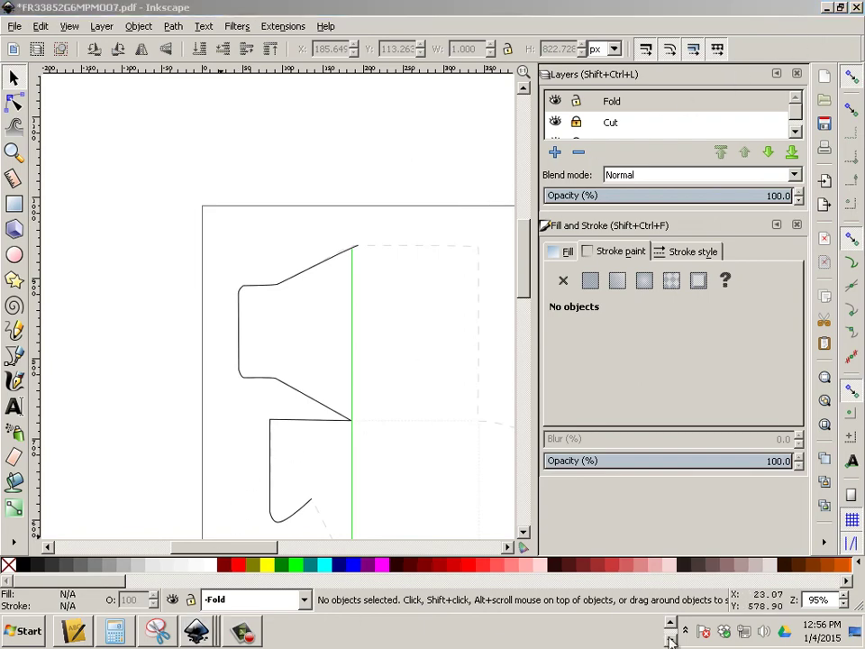
# Switch to the Firefox window showing the mini-box template PDF.
pyautogui.click(669, 639)
pyautogui.moveTo(361, 635)
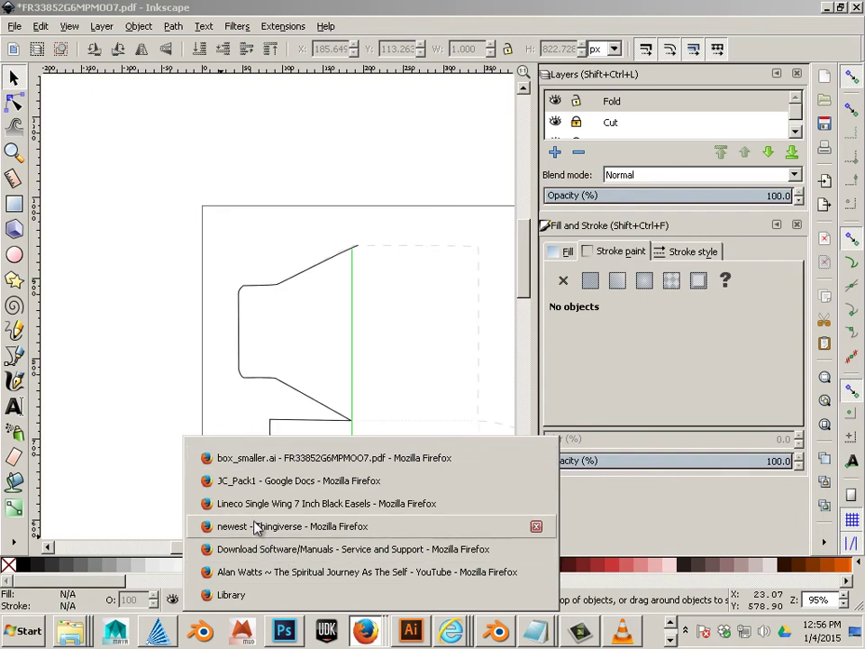
pyautogui.click(269, 459)
# Go back to the Instructables tutorial and scroll through Steps 3–6 to the gluing photo.
pyautogui.click(17, 64)
pyautogui.scroll(-6, 180, 234)
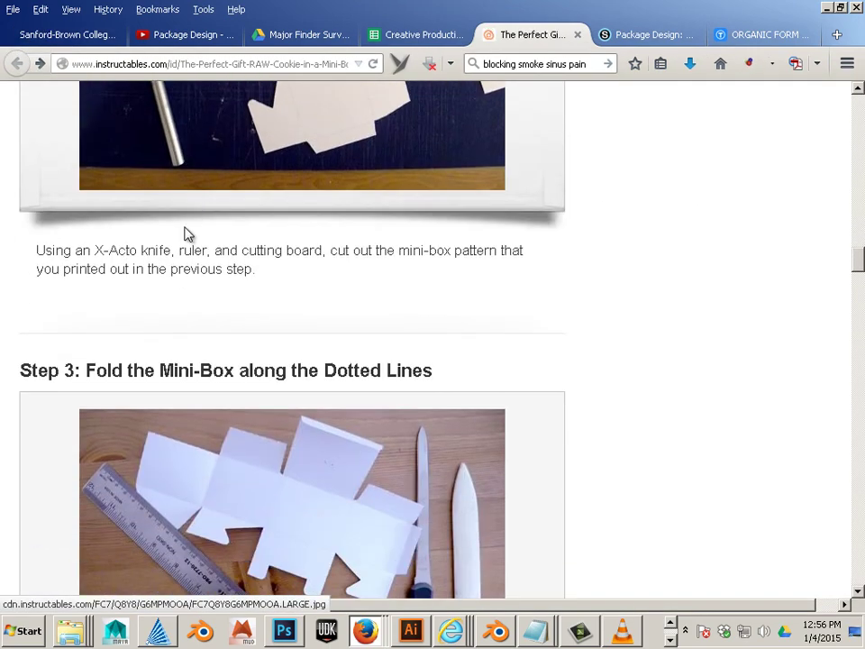
pyautogui.scroll(-5, 184, 232)
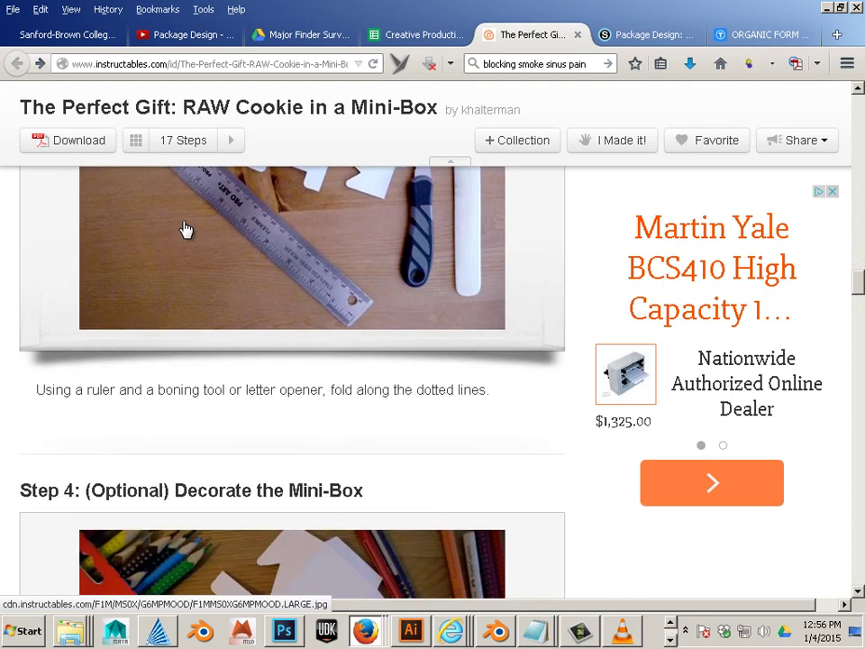
pyautogui.scroll(-5, 324, 274)
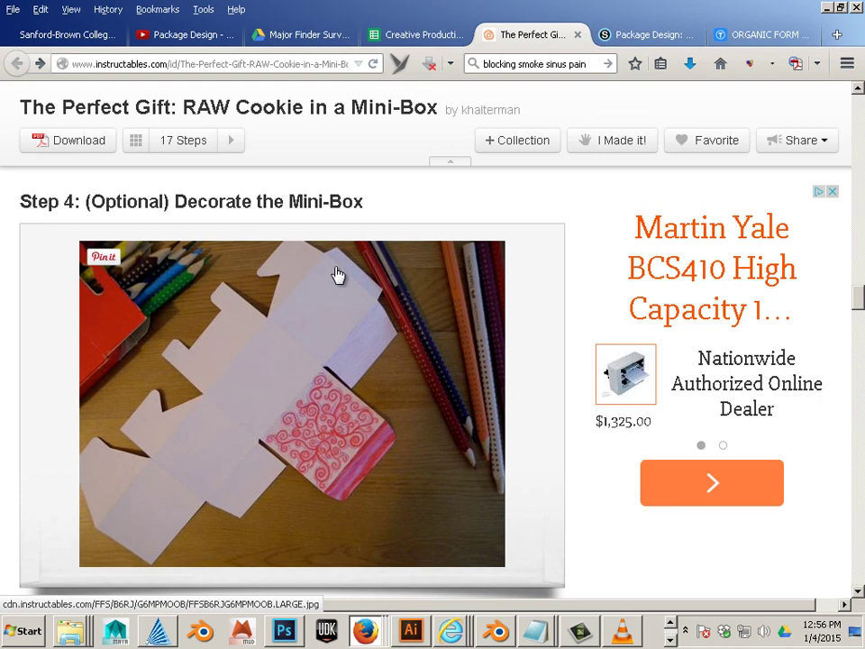
pyautogui.scroll(-15, 337, 274)
pyautogui.scroll(-15, 337, 274)
pyautogui.scroll(-5, 336, 275)
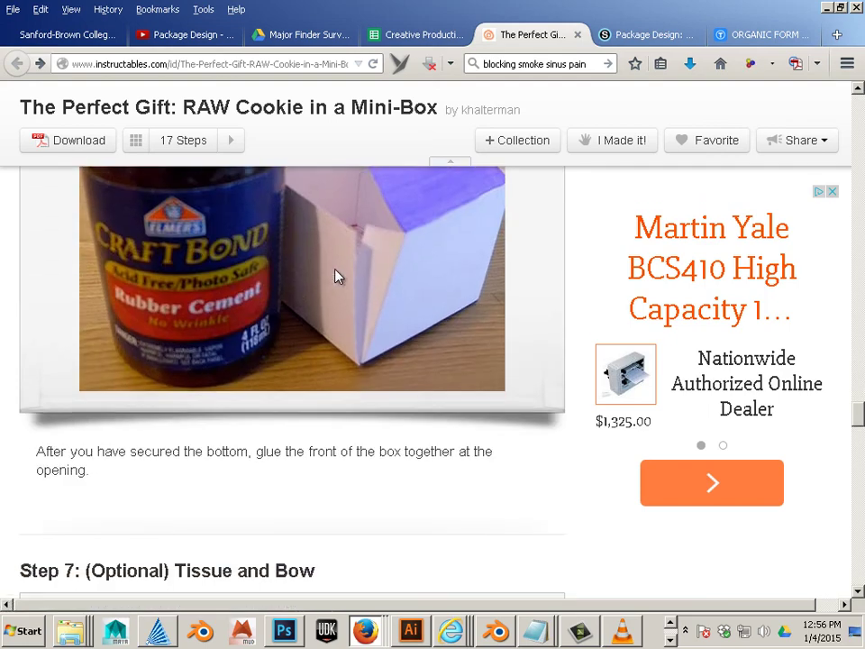
pyautogui.scroll(3, 338, 275)
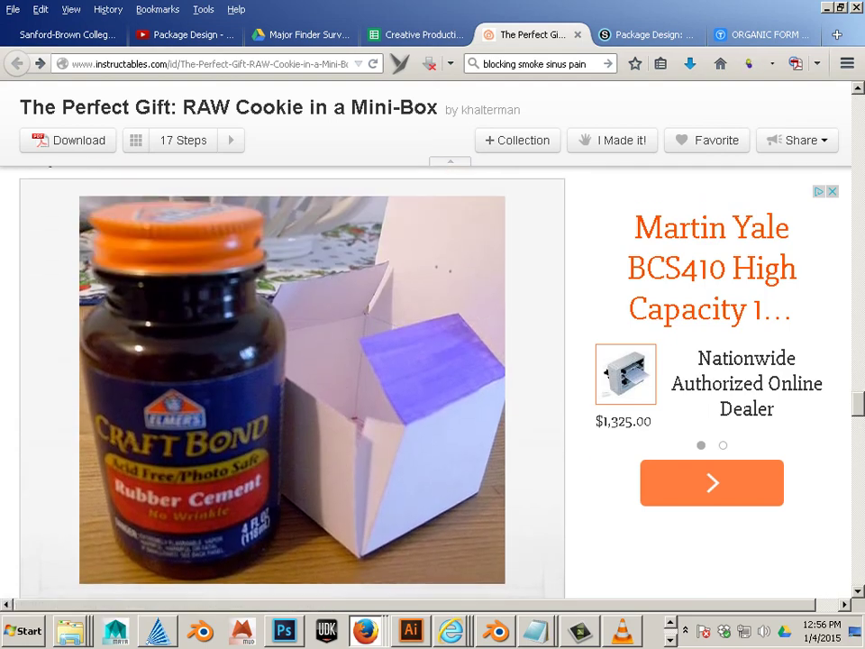